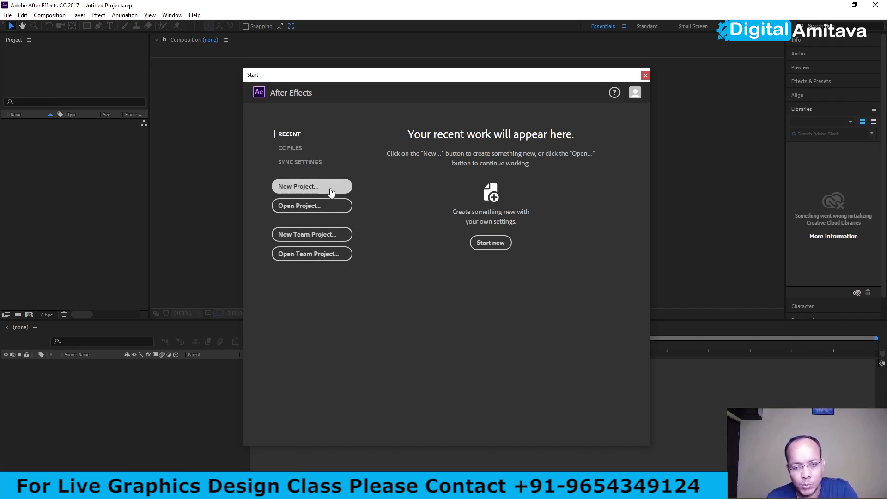
- Start a new project and reset the Essentials workspace to its saved layout
click(331, 192)
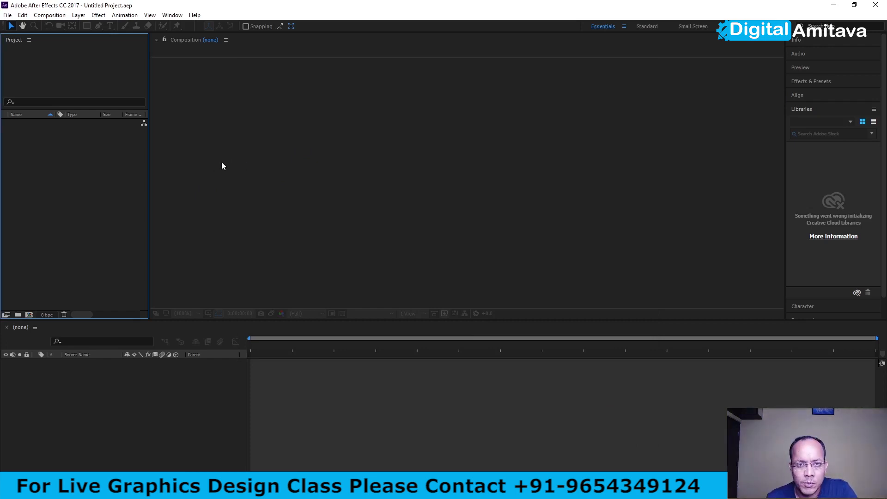
click(172, 16)
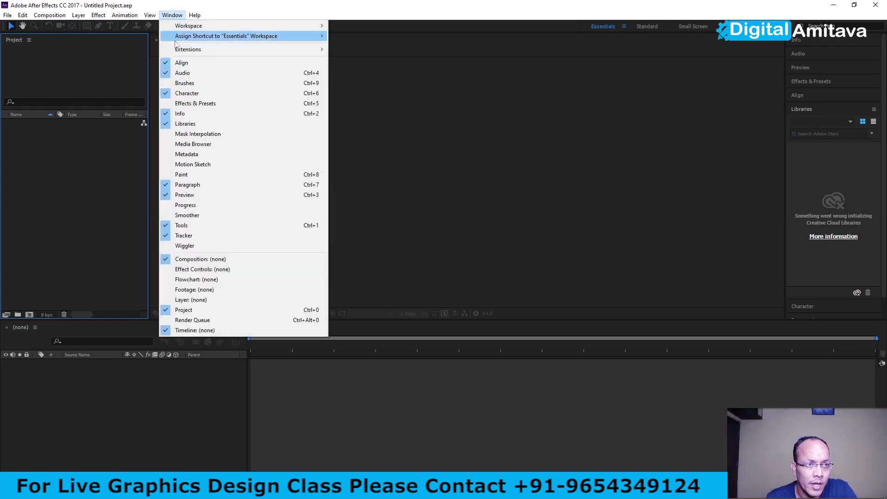
mouse_move(183, 30)
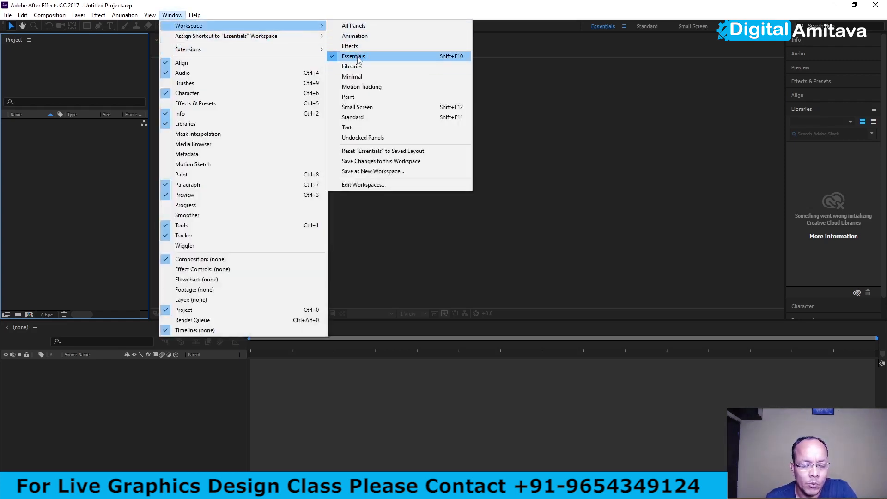
click(368, 166)
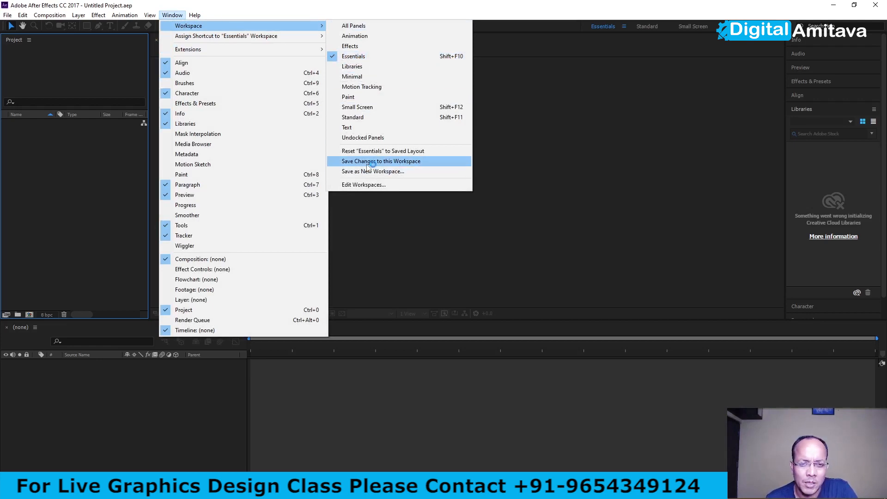
click(358, 59)
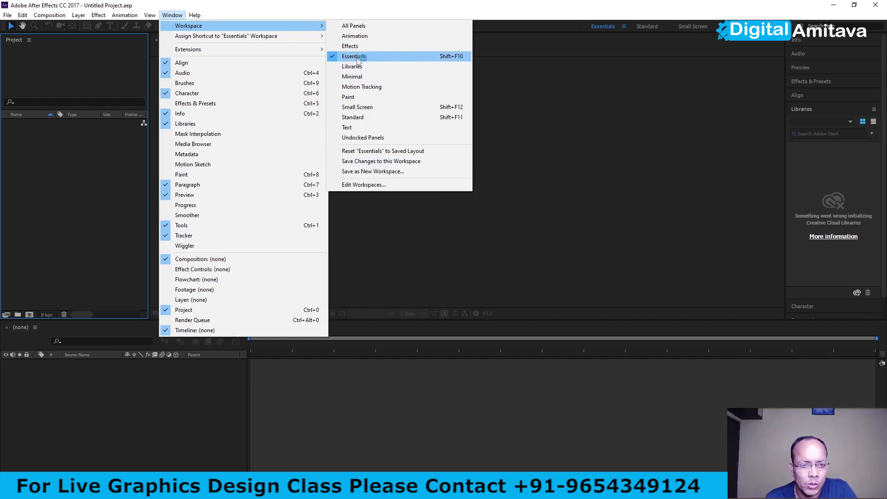
click(432, 150)
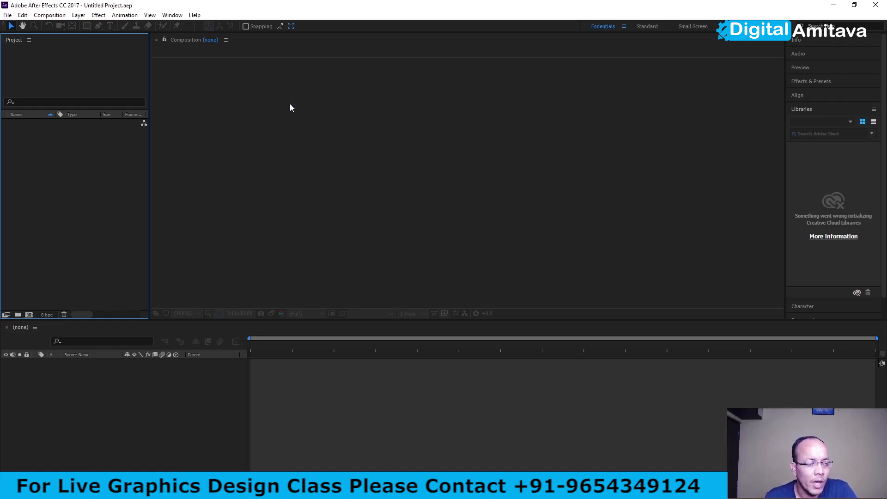
- Open the settings for a new composition and look through its preset, frame rate and drop-frame options, keeping HDTV 1080 29.97 and Drop Frame
click(50, 16)
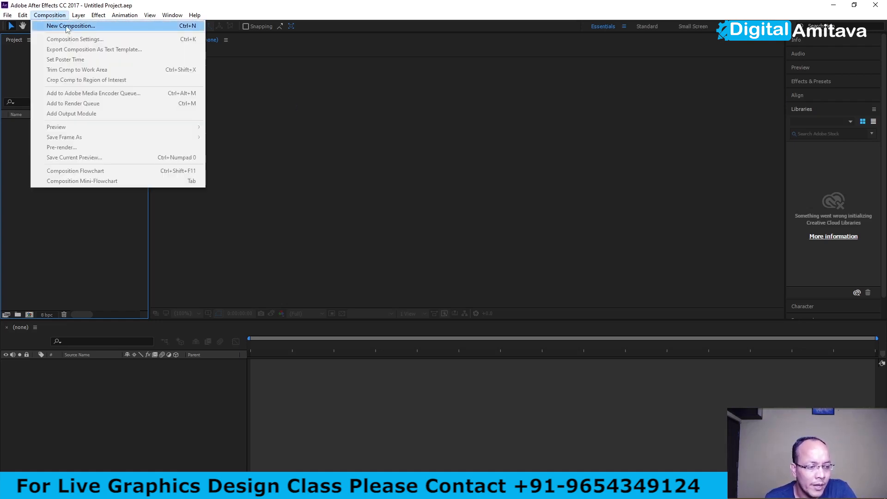
click(68, 26)
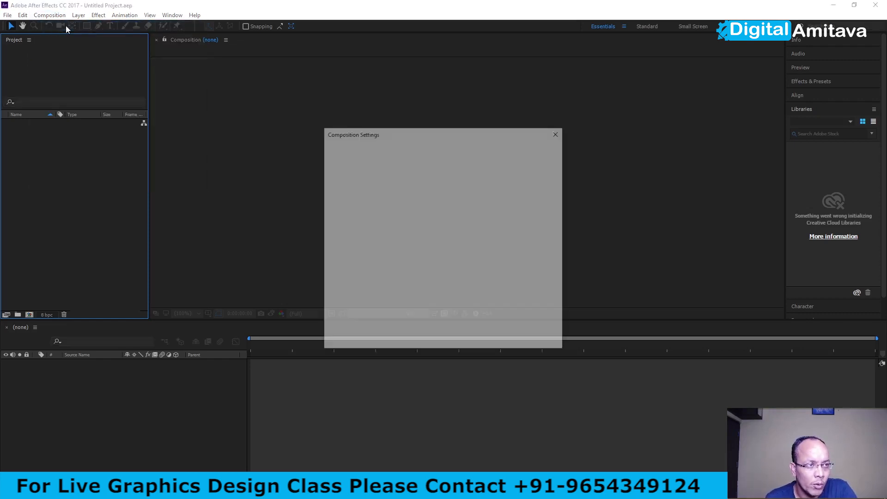
drag(412, 138, 405, 96)
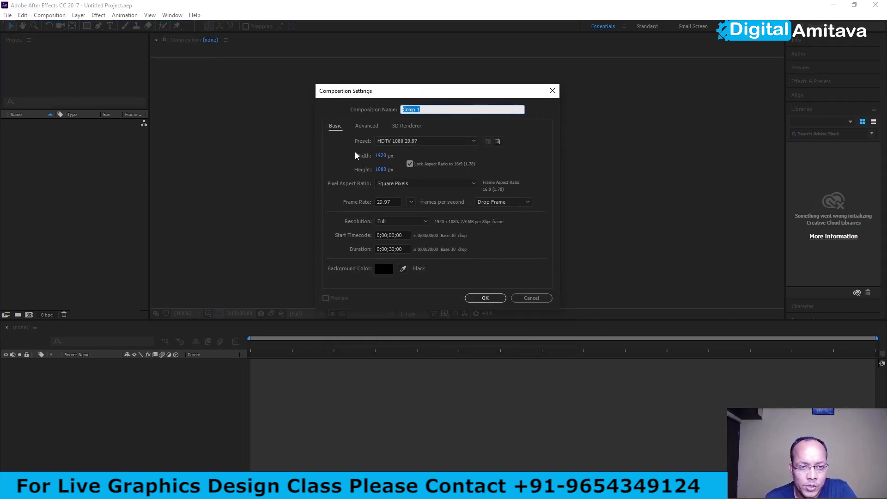
click(401, 141)
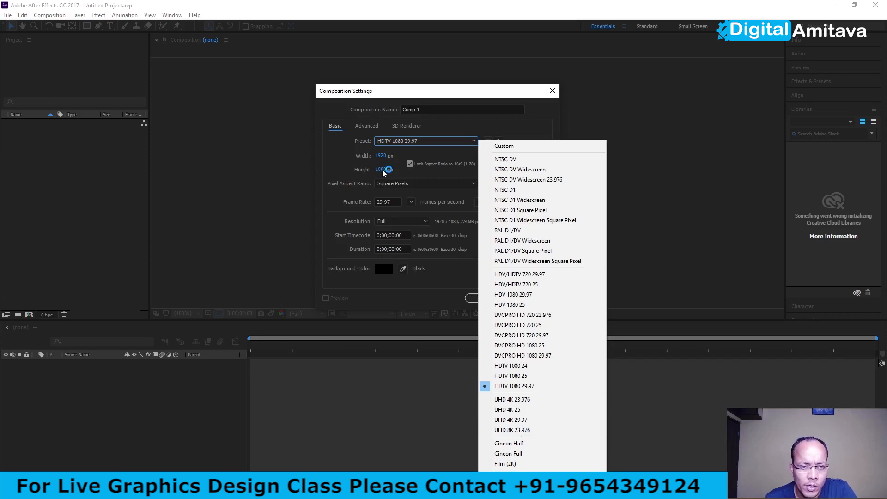
click(404, 175)
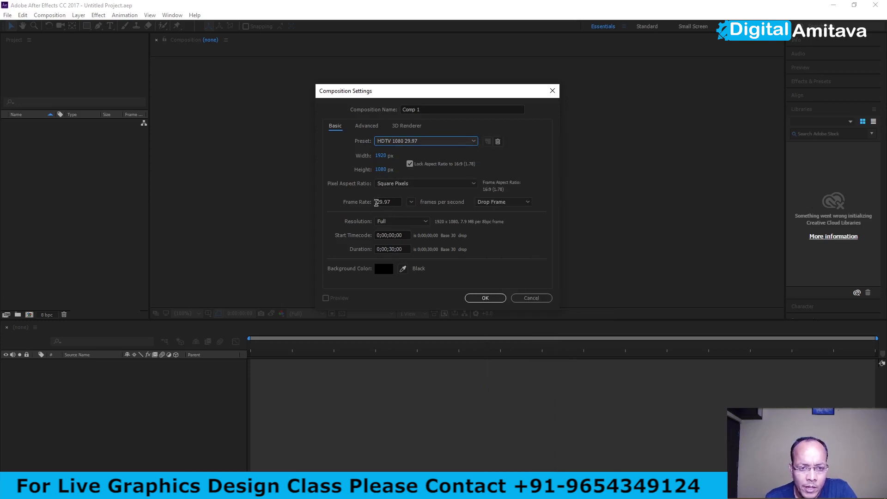
click(411, 202)
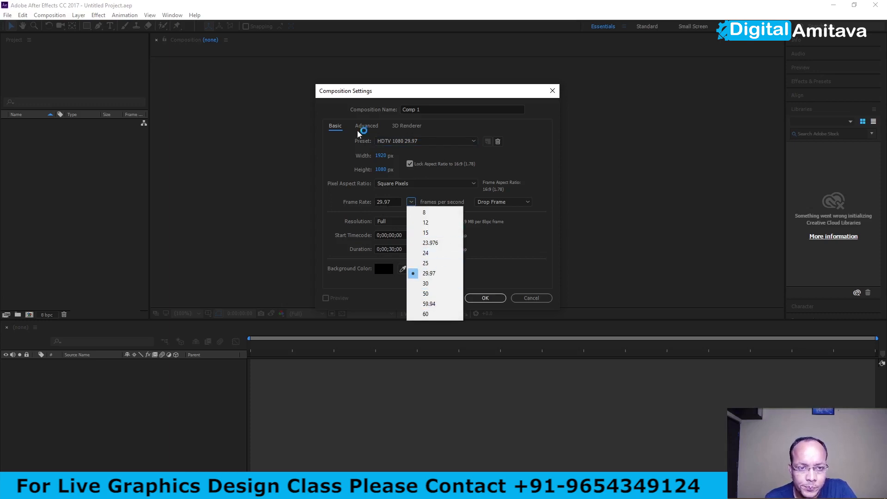
click(434, 197)
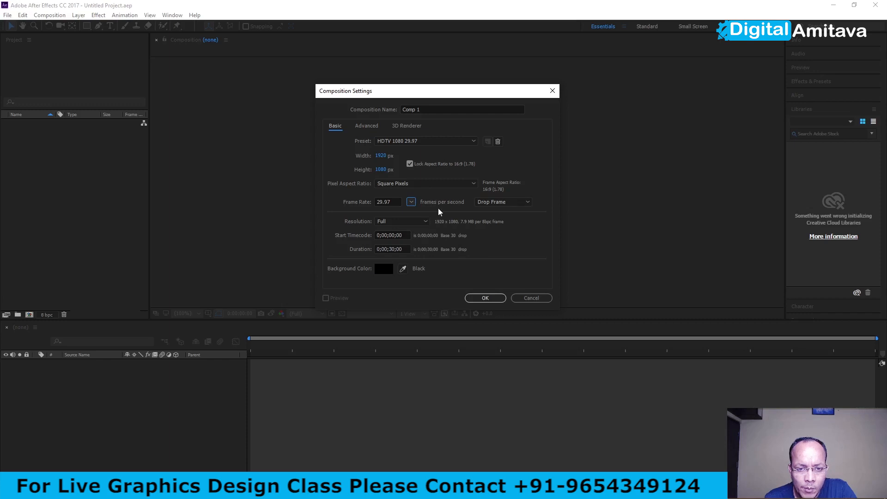
click(493, 202)
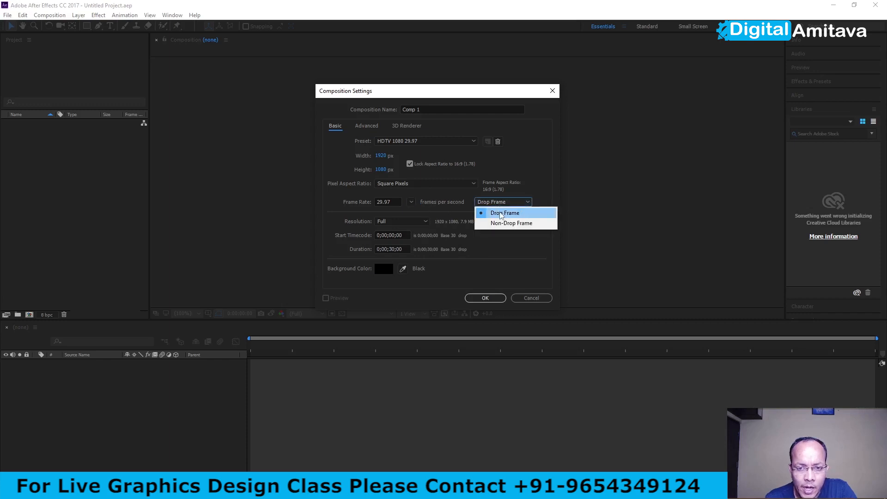
click(465, 198)
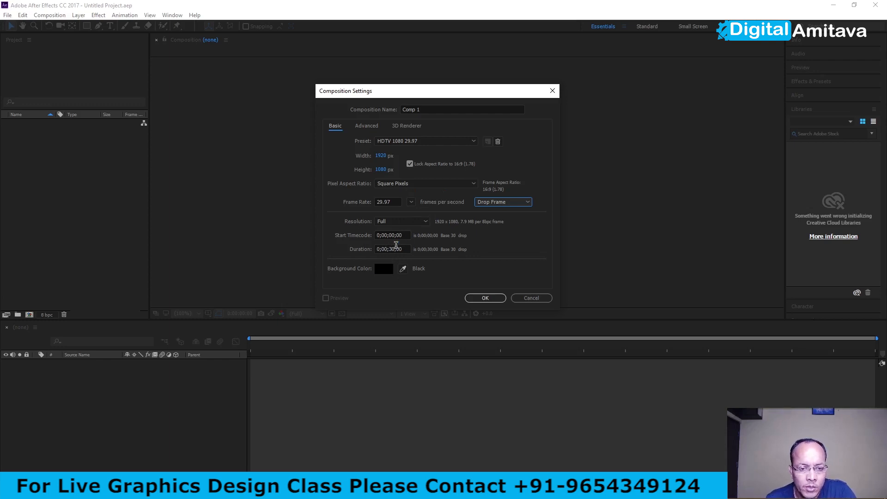
- Set the composition's duration to 0;05;00;00 and create the composition
double_click(389, 249)
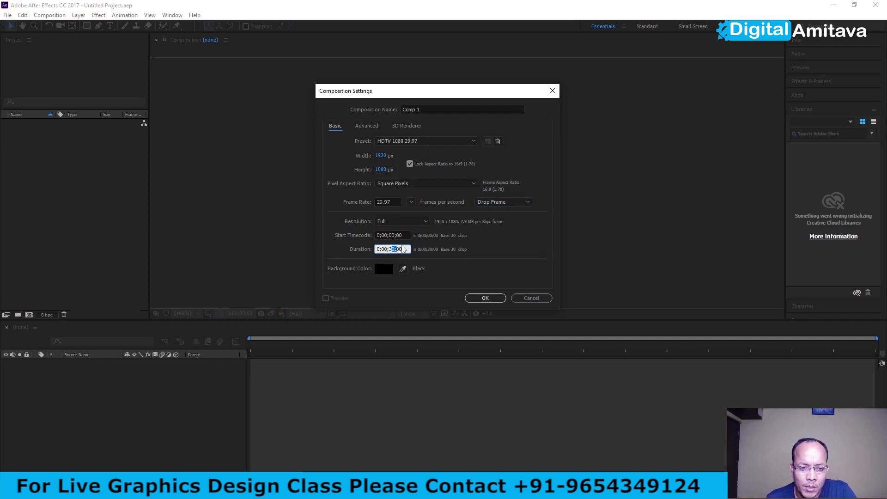
double_click(385, 249)
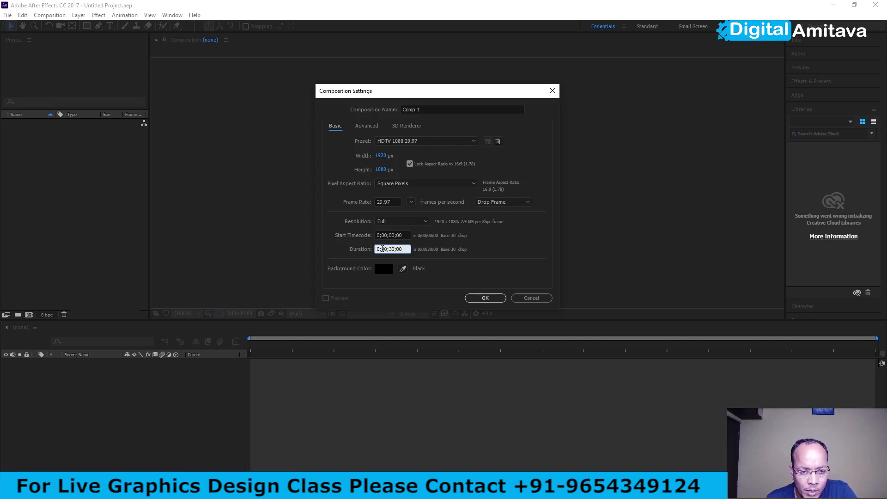
text(05)
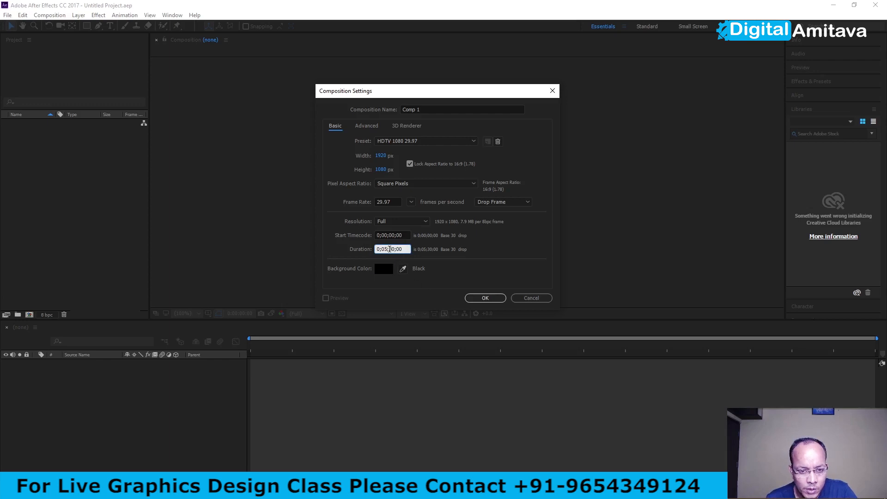
double_click(394, 250)
text(00)
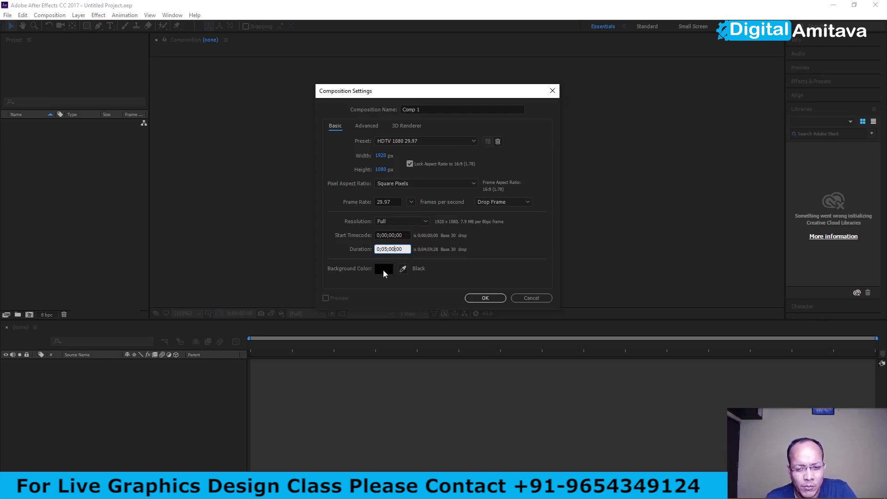
click(485, 298)
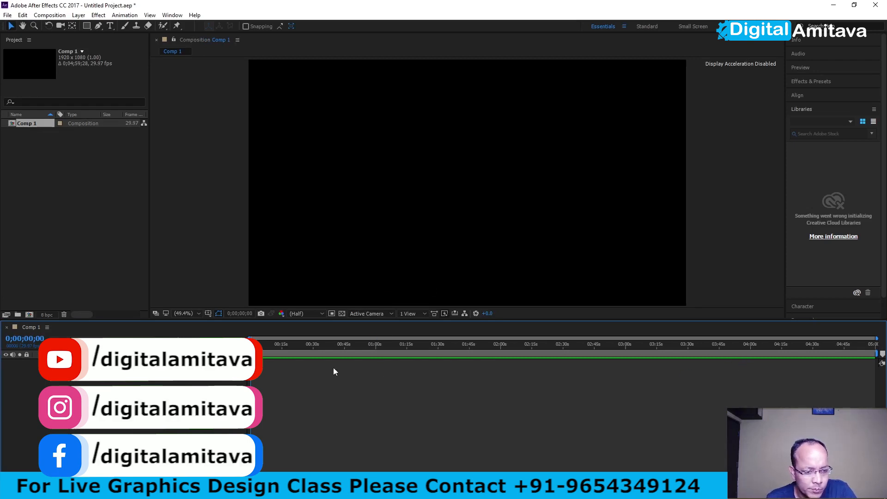
- Scrub the current-time indicator to the end of the Comp 1 timeline and back to the start to check its length
click(426, 350)
drag(430, 348, 876, 350)
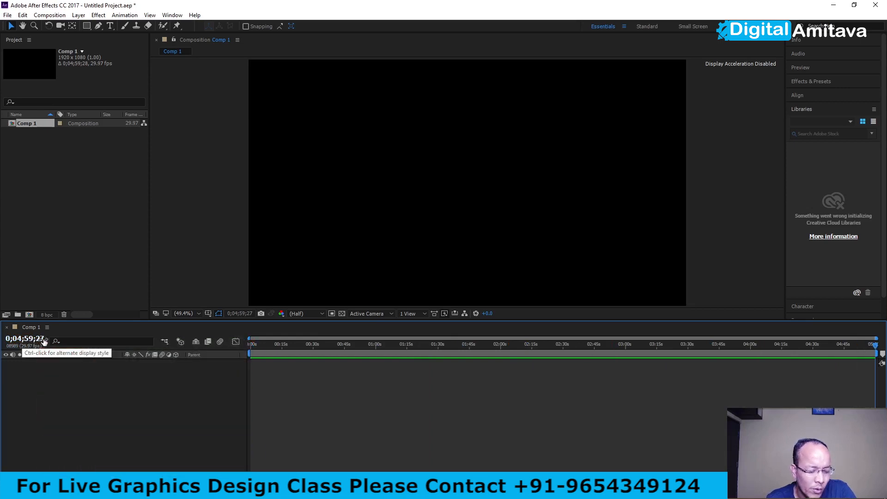
drag(875, 350, 250, 347)
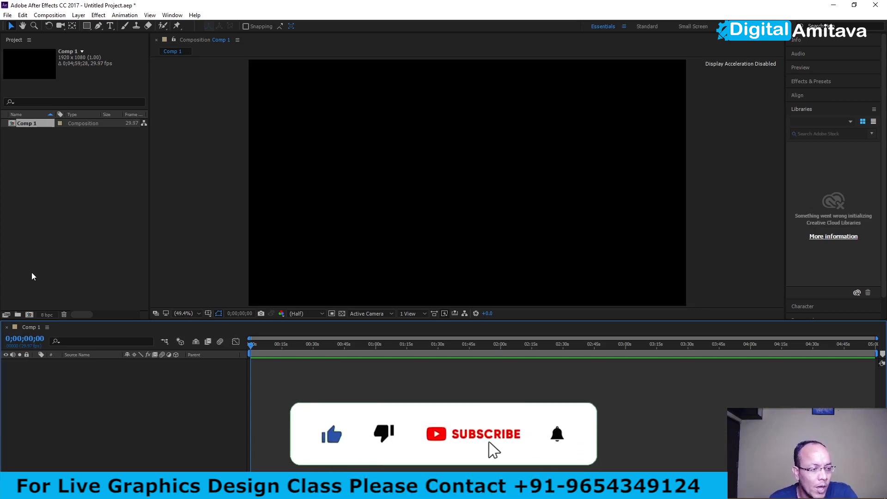
- Create two folders in the project, named Footage and Graphics
click(18, 314)
text(Footage)
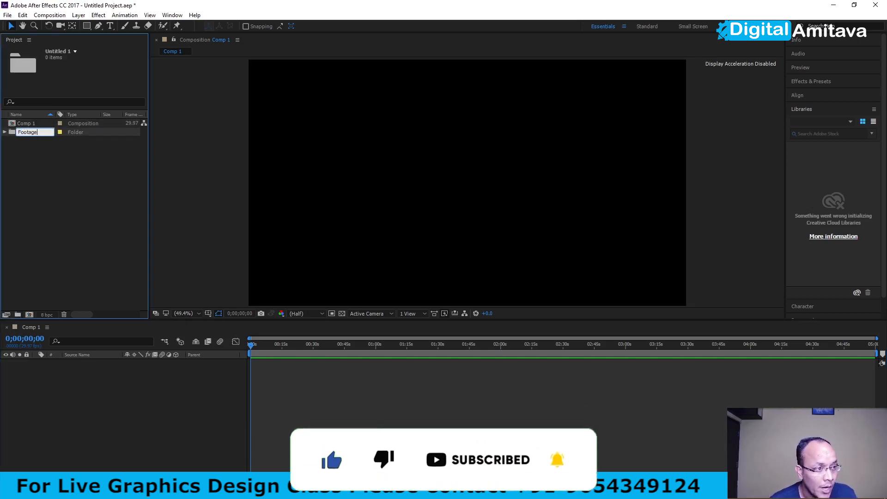
click(61, 200)
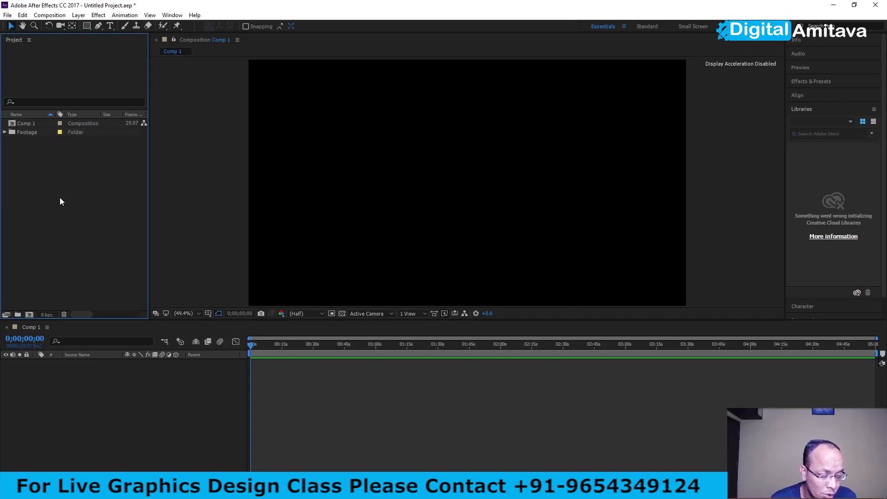
click(18, 314)
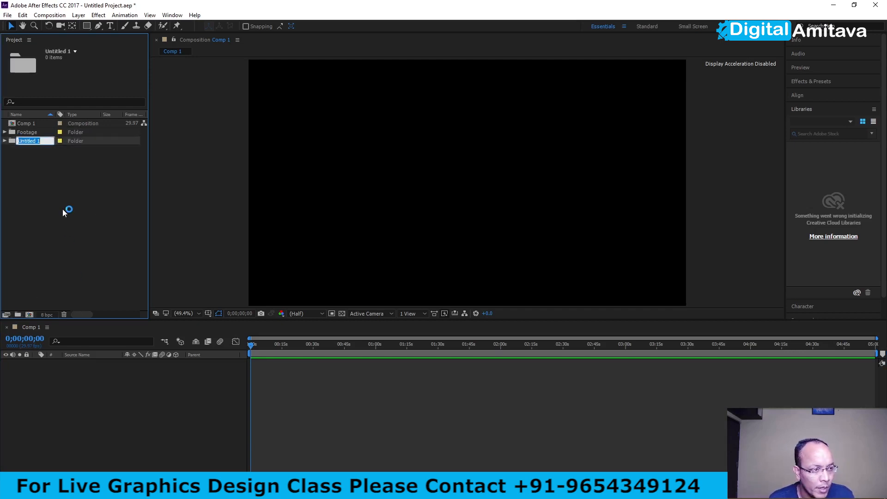
text(Graphics)
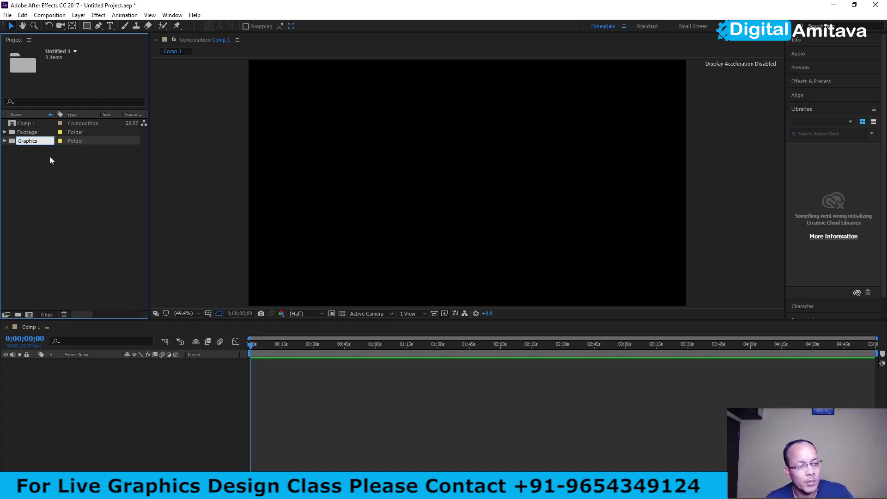
click(129, 193)
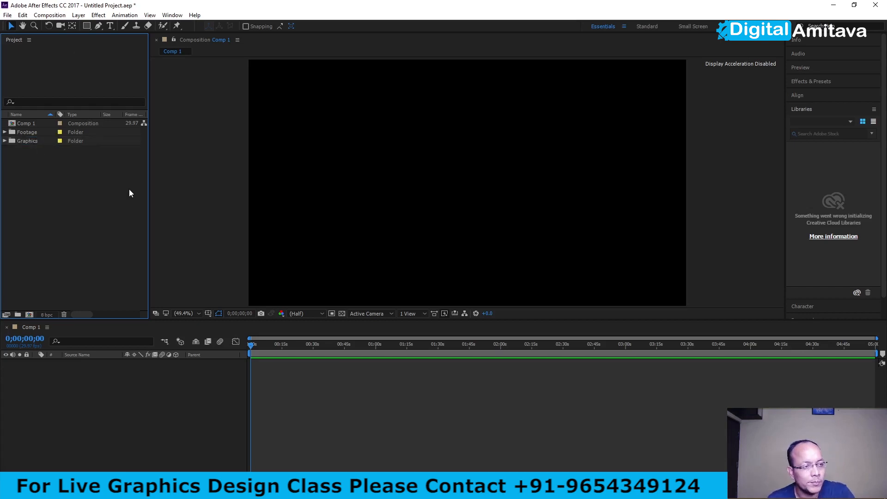
- Import the Butterfly PNG from the All Recording > Motion Graphics > Graphics folder on drive D: as footage
click(26, 142)
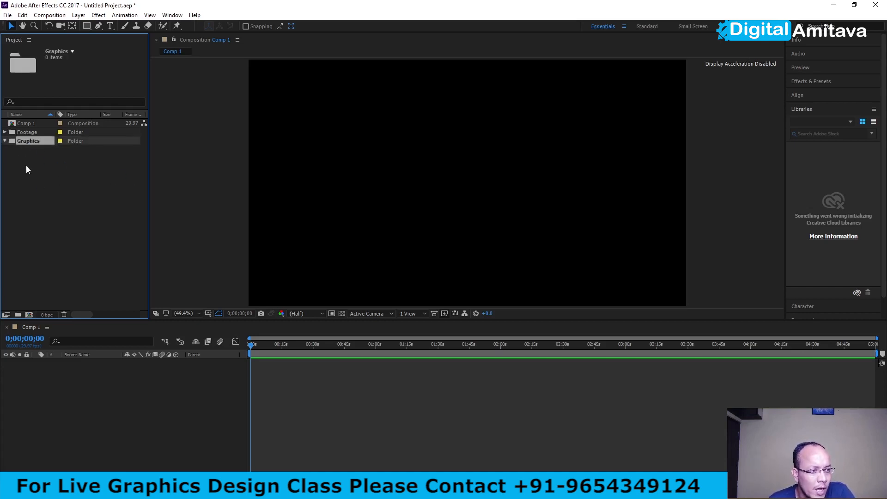
click(27, 156)
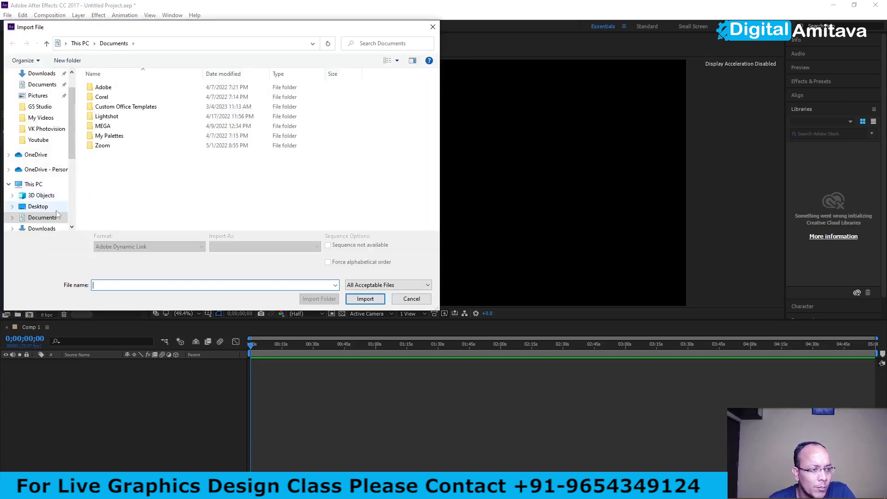
scroll(42, 185, down, 3)
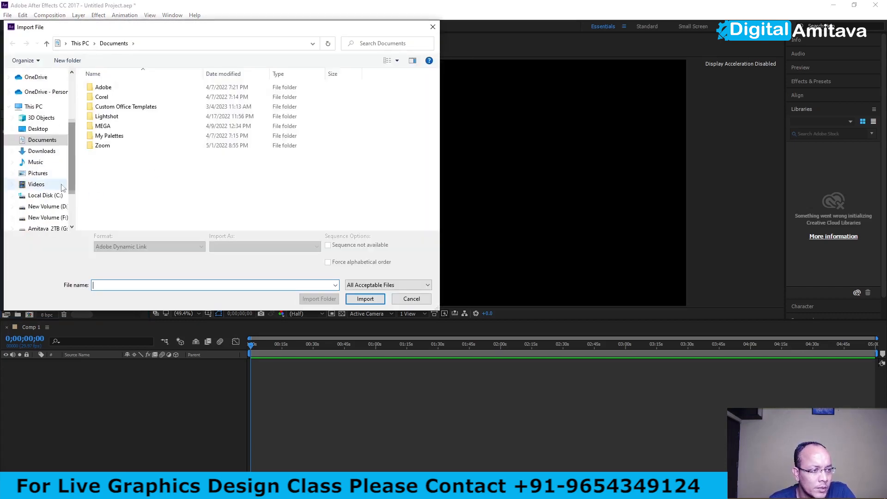
click(45, 207)
click(102, 88)
double_click(102, 88)
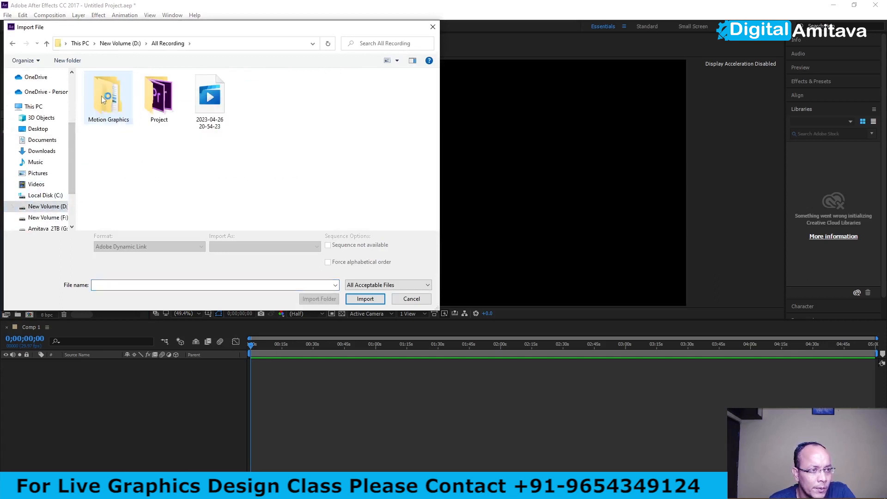
click(103, 88)
double_click(104, 88)
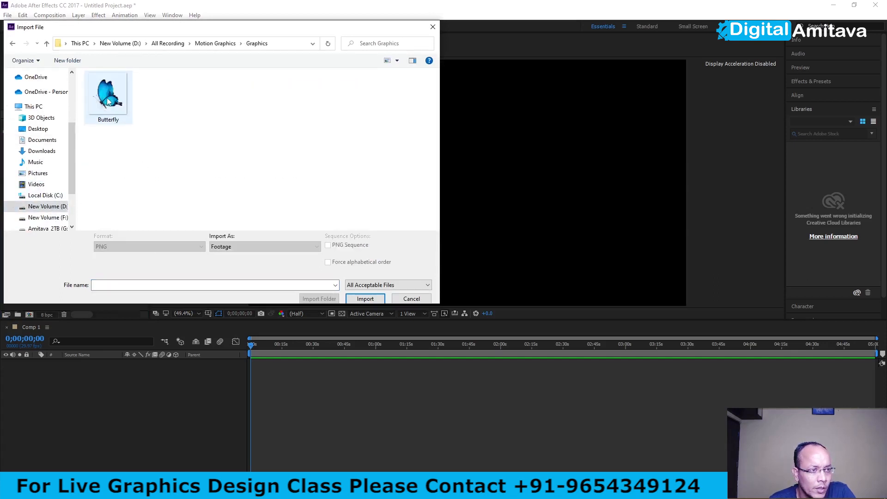
click(108, 94)
click(365, 292)
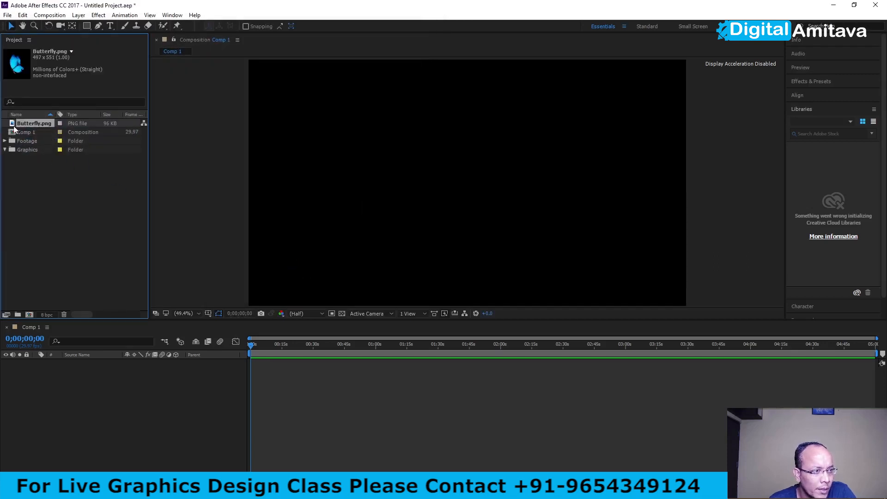
- Move Butterfly.png into the Graphics folder of the project and add it as a layer to Comp 1
drag(14, 124, 30, 150)
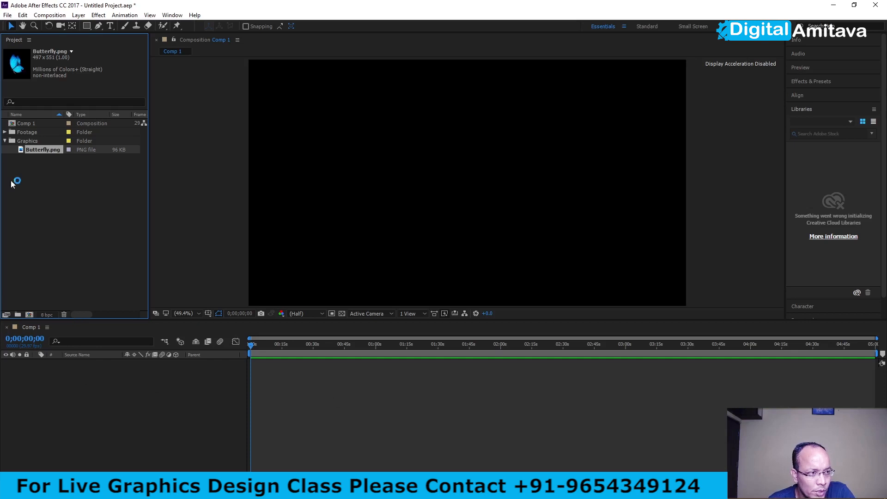
drag(20, 151, 111, 370)
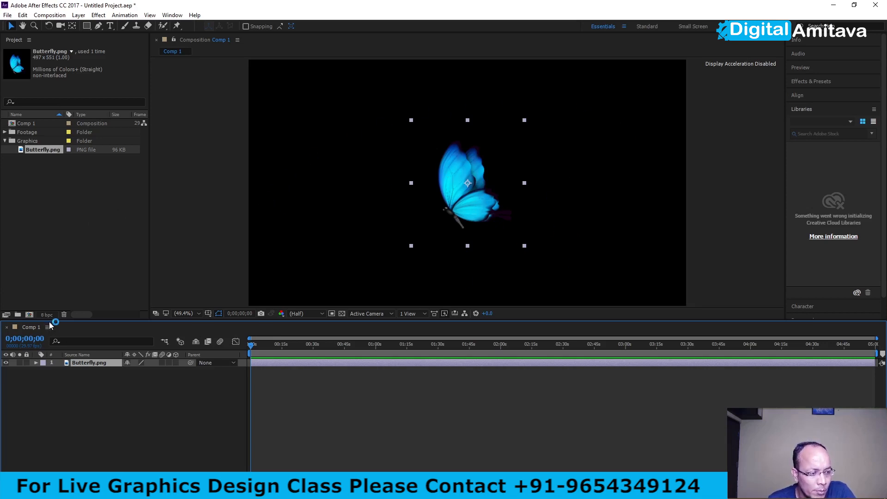
- Open the composition settings of Comp 1 and look through the available resolution options, keeping Full
click(5, 141)
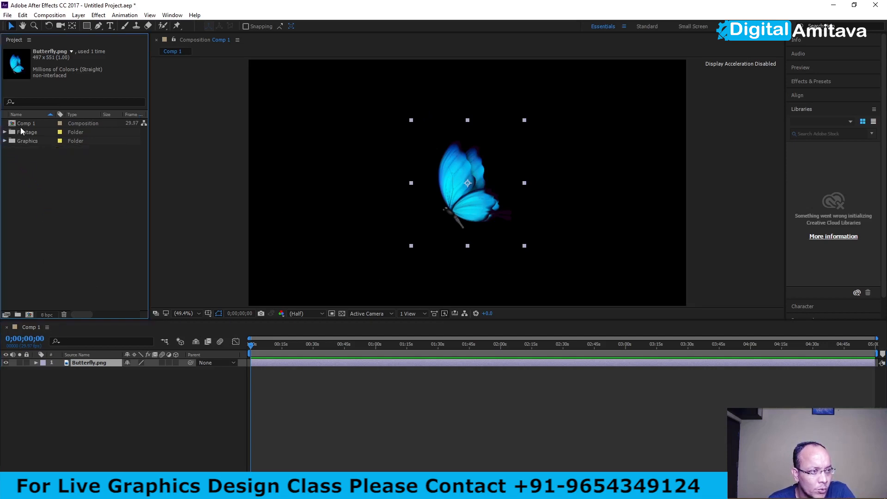
right_click(23, 124)
click(27, 133)
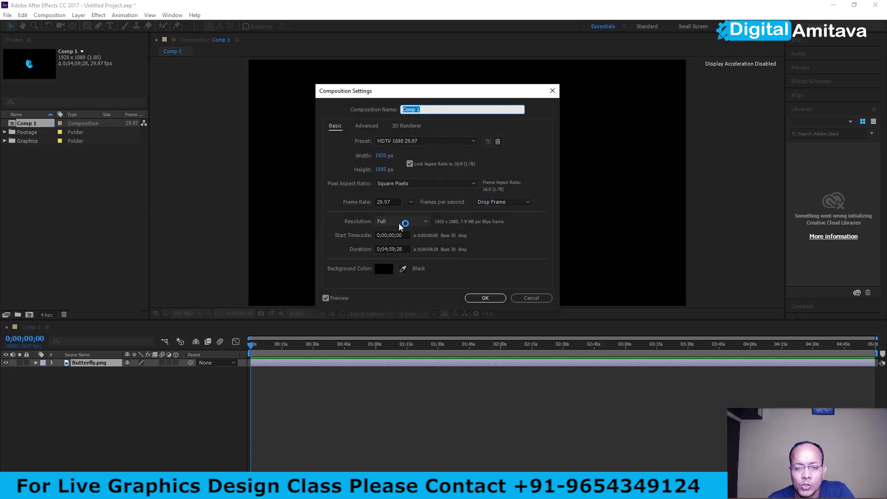
click(400, 223)
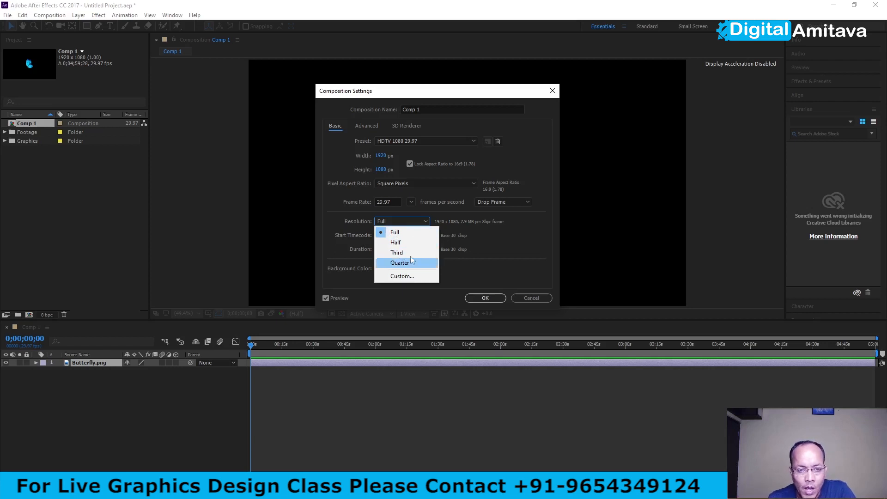
click(487, 248)
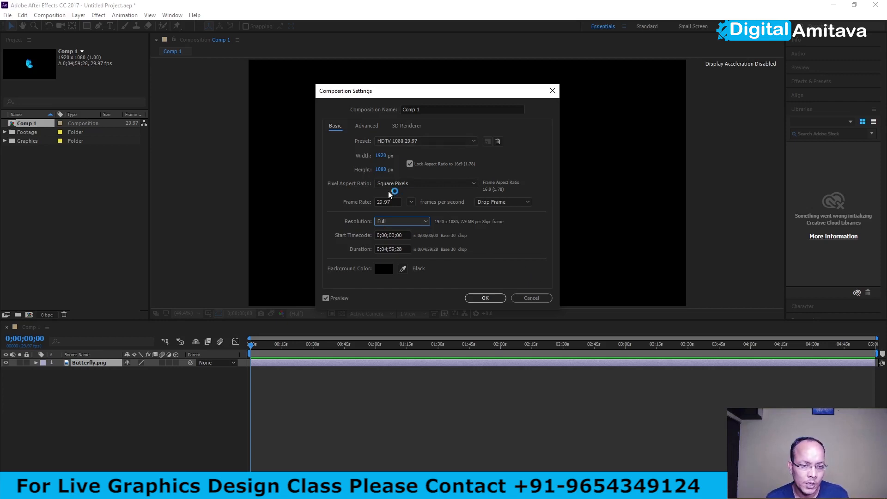
click(487, 299)
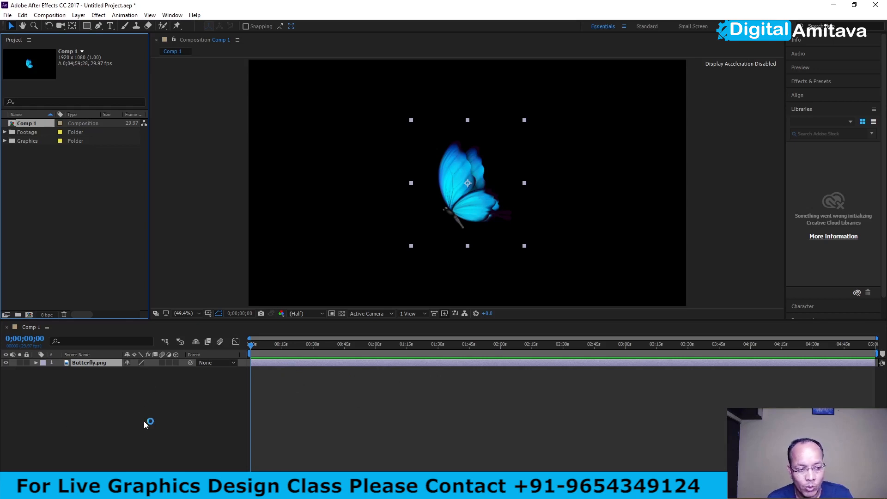
- Examine the Transform properties of the Butterfly.png layer in the timeline
click(36, 363)
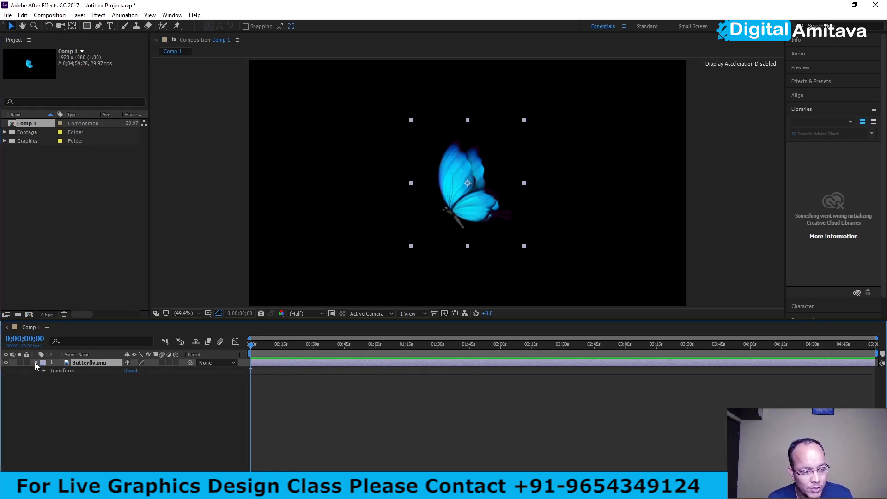
click(44, 371)
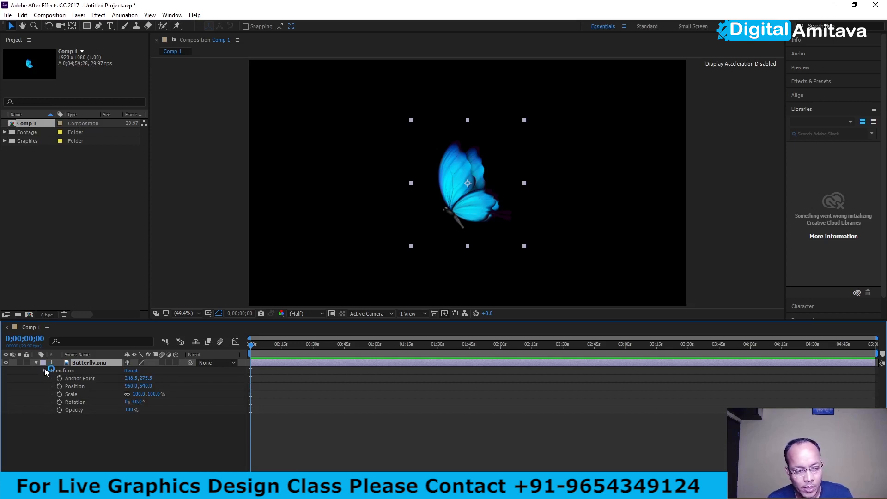
click(36, 363)
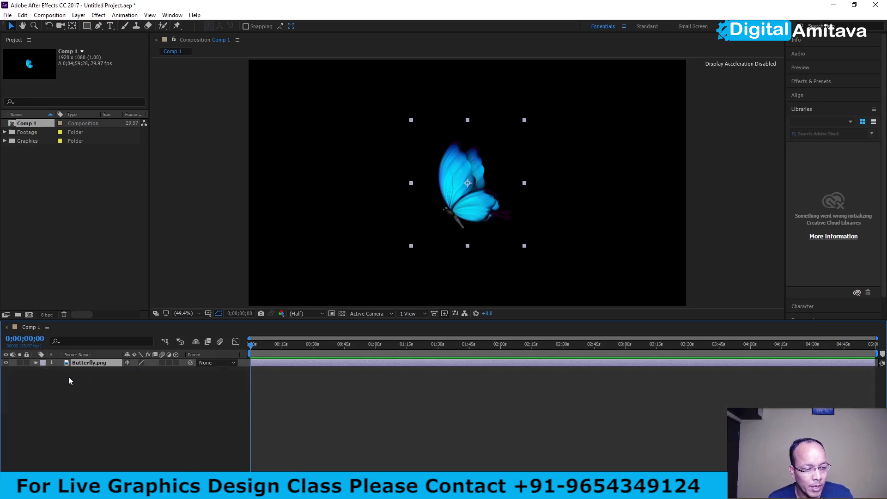
- Create a comp-sized solid layer in colour E68E8E and place it below the Butterfly.png layer as a background
right_click(99, 388)
key(Escape)
right_click(113, 399)
mouse_move(157, 311)
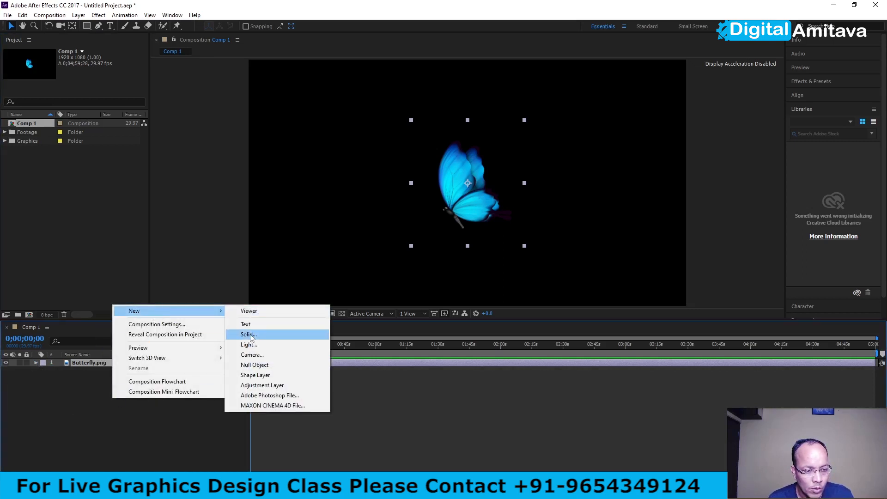
click(248, 333)
click(438, 301)
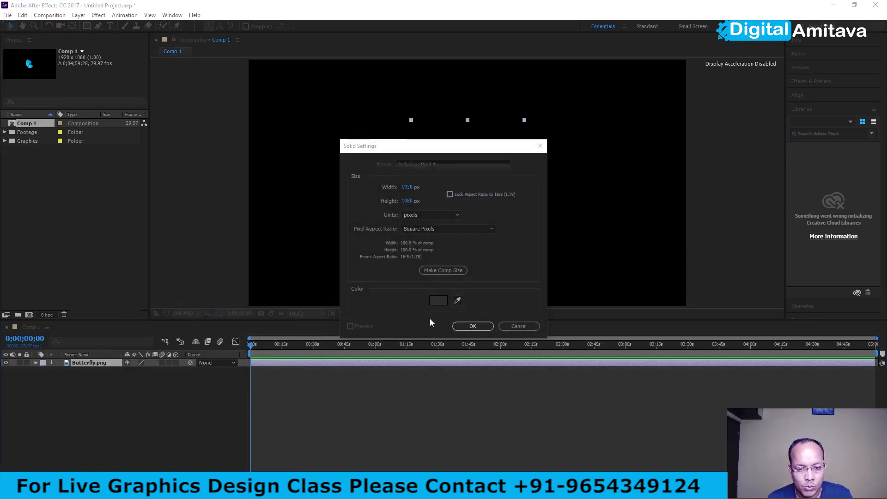
click(379, 198)
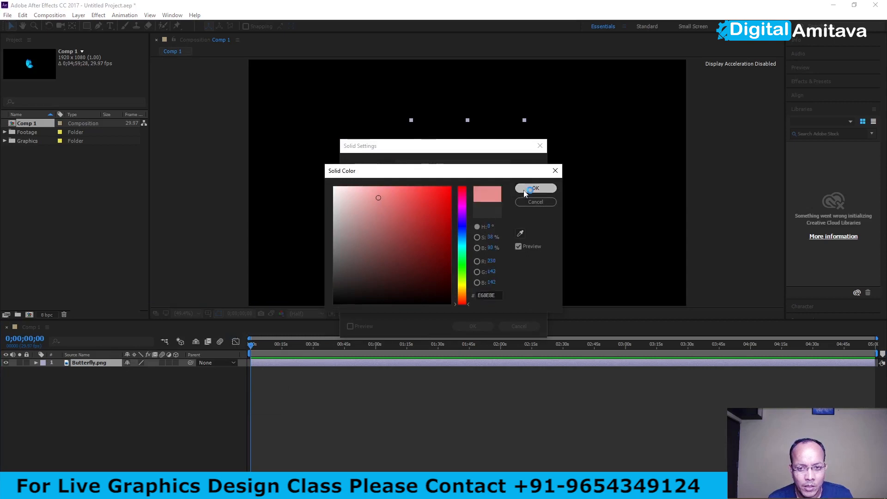
click(536, 188)
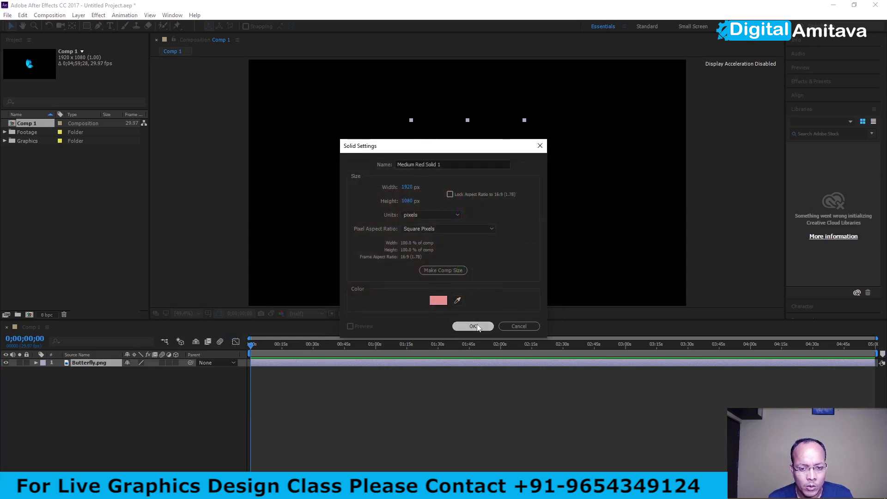
click(457, 326)
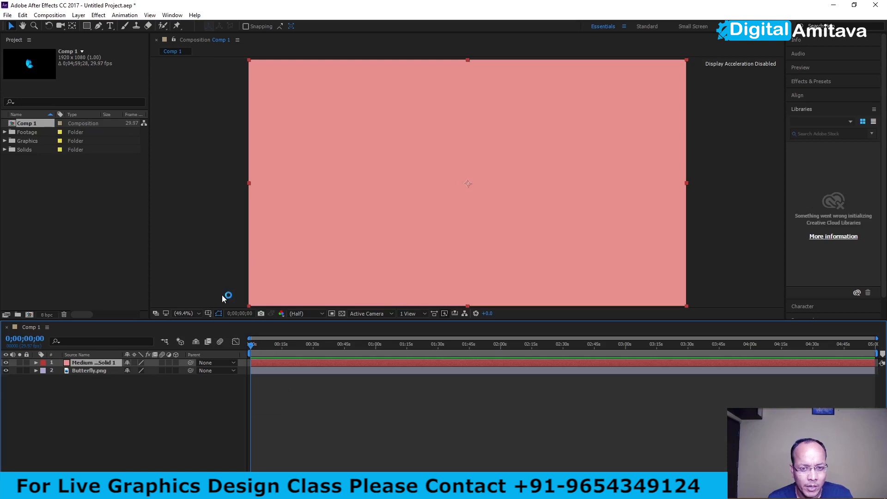
drag(84, 365, 92, 379)
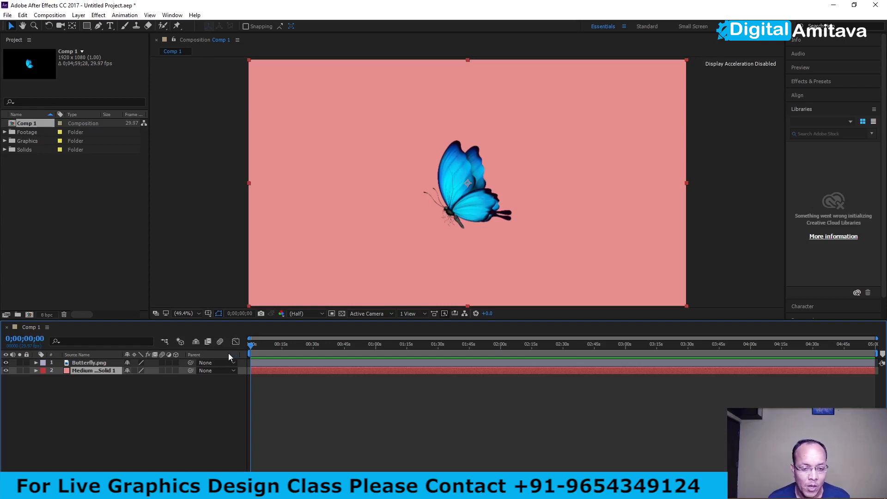
- Apply the Gaussian Blur effect from the Blur & Sharpen category to the Butterfly.png layer
click(73, 363)
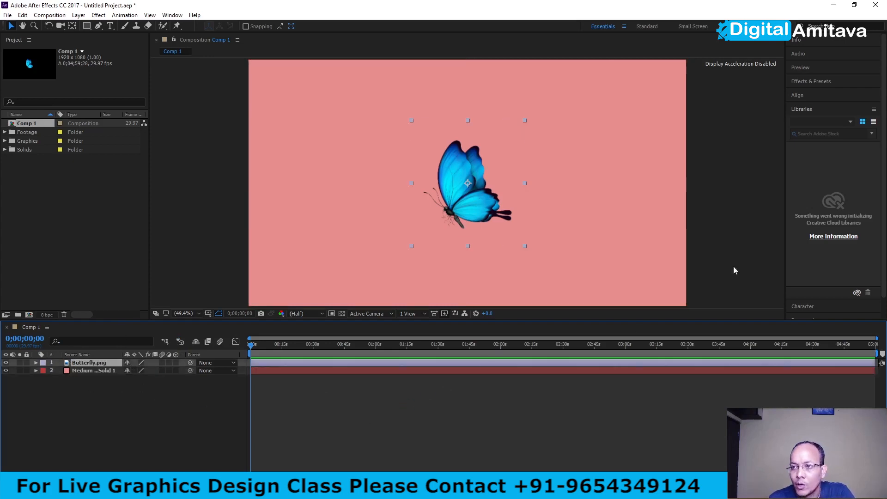
click(804, 81)
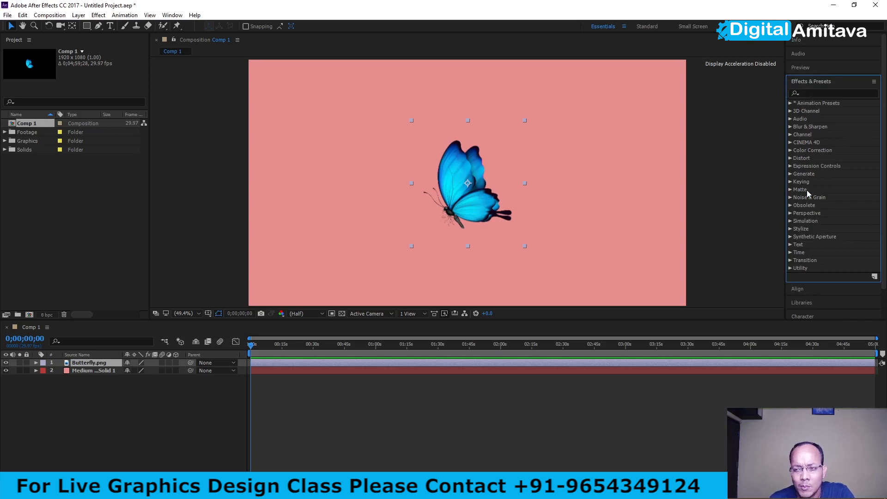
click(790, 127)
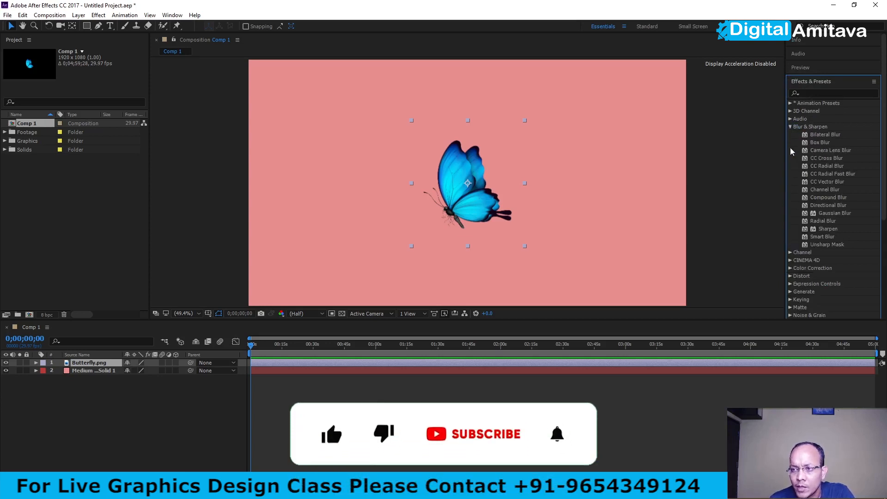
click(809, 214)
drag(809, 217, 478, 187)
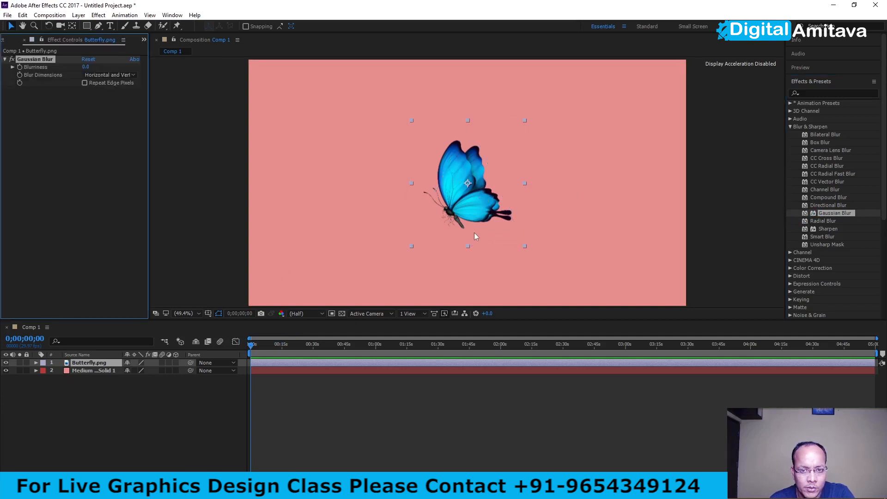
- Expand the Butterfly.png layer's Effects group in the timeline to show its Gaussian Blur entry
click(36, 363)
click(44, 379)
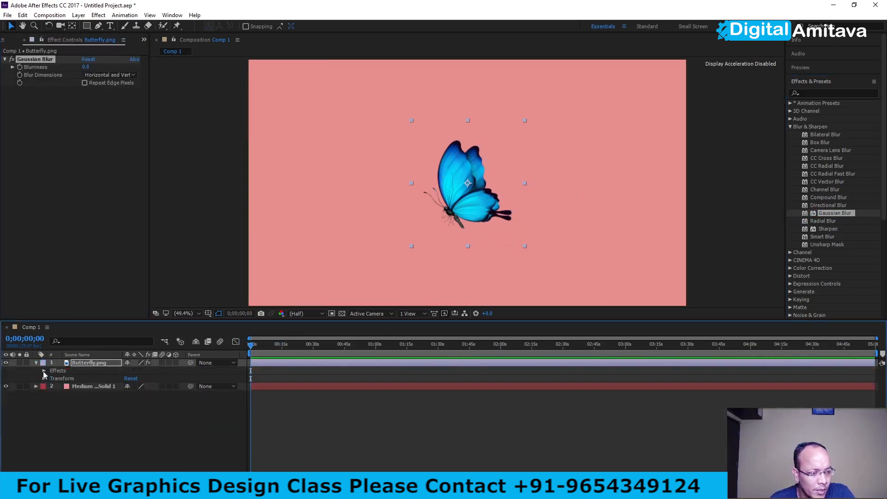
click(44, 371)
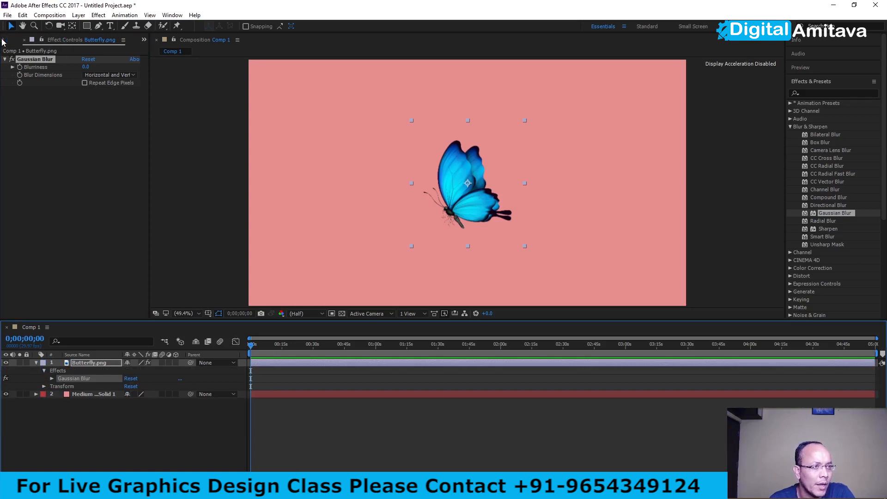
- Try a Gaussian Blur blurriness of about 30 on the butterfly, and bring it back to 0
click(2, 41)
click(82, 42)
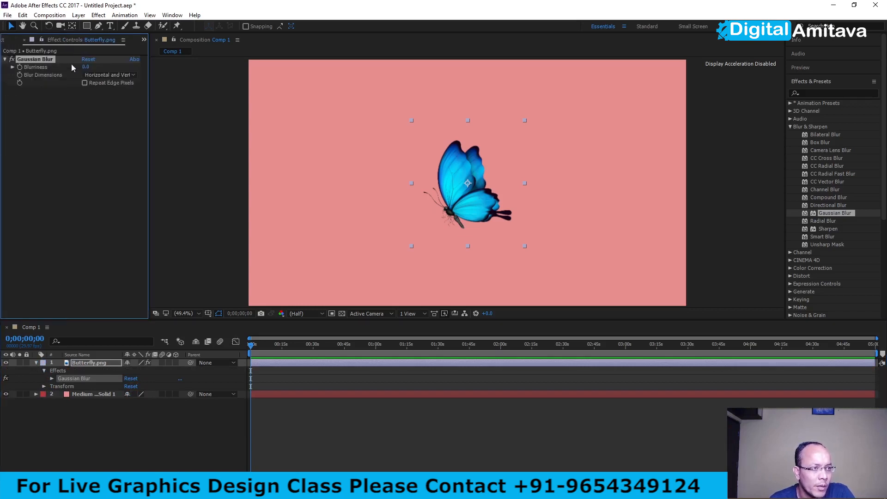
click(13, 67)
drag(26, 82, 107, 82)
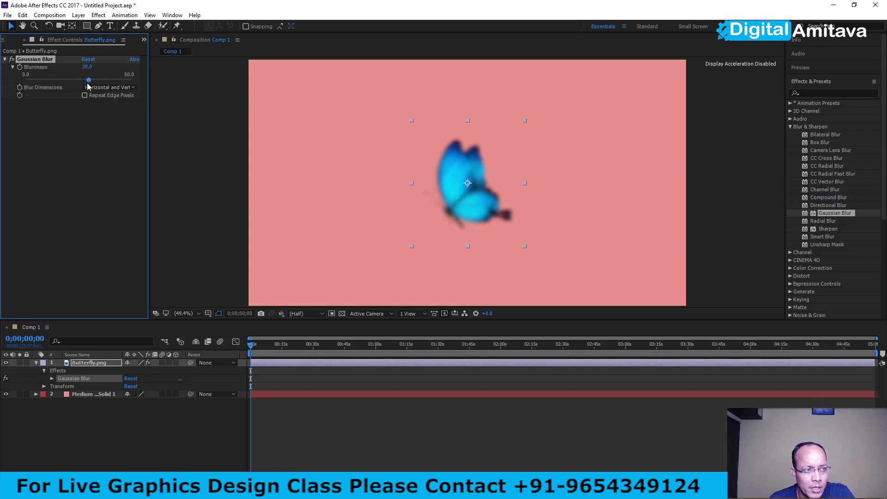
drag(90, 82, 25, 89)
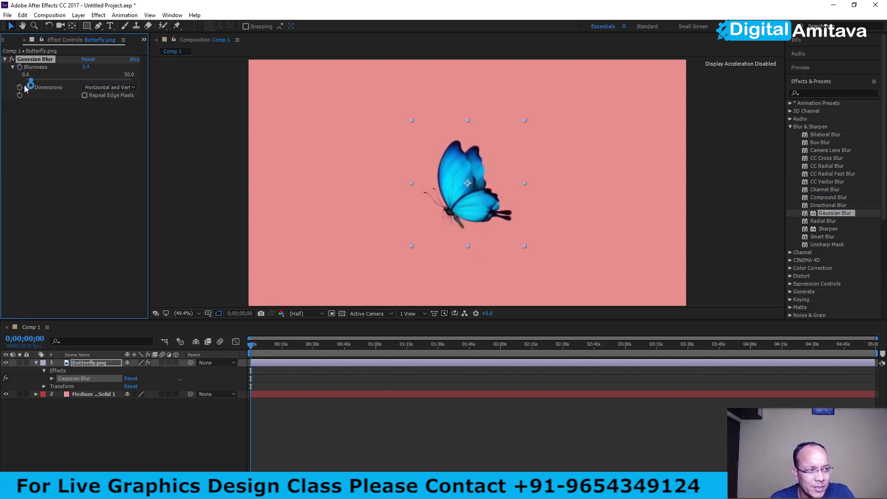
- Add a Position keyframe to the Butterfly.png layer at 0;00;00;00, with the butterfly in the frame's upper-left corner at about 30, 15
click(790, 127)
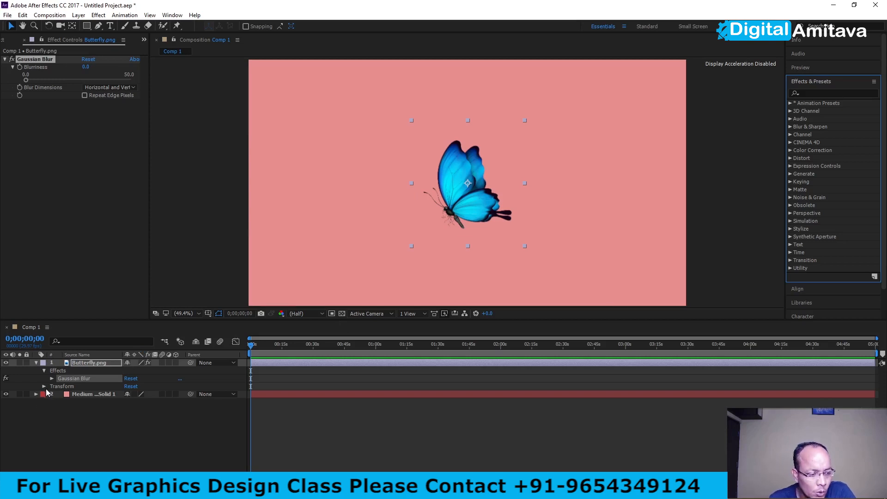
click(45, 371)
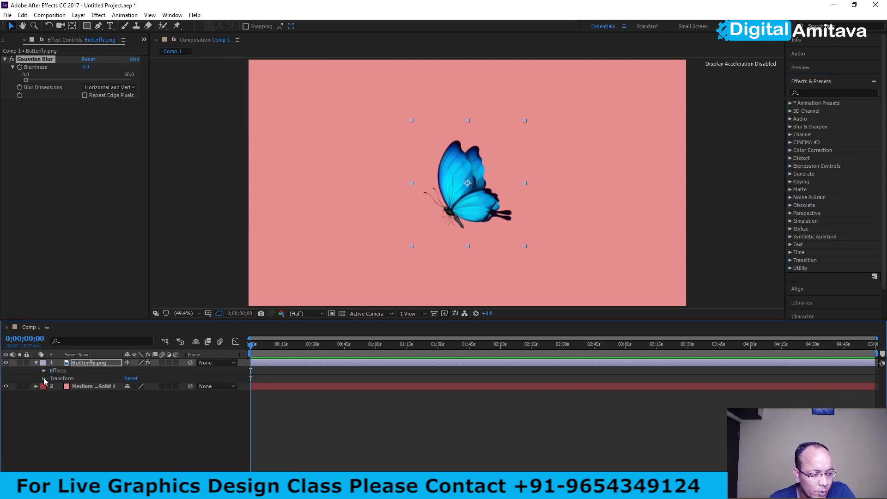
click(45, 379)
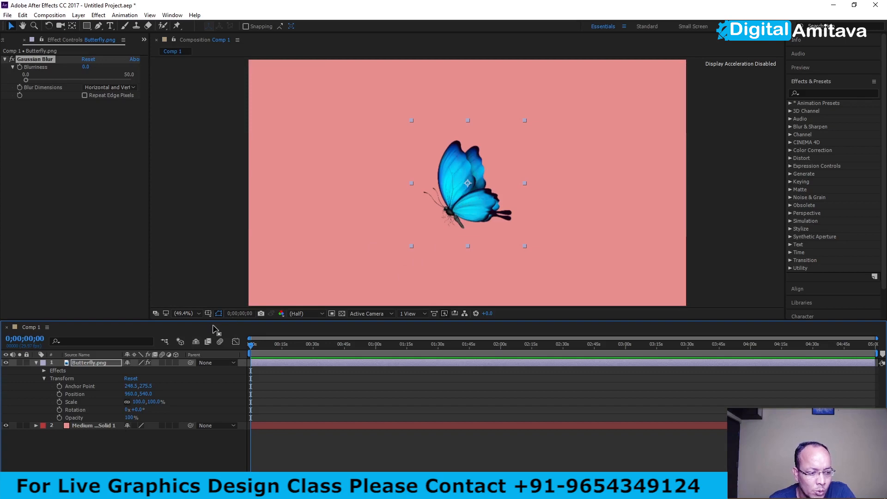
drag(467, 183, 283, 80)
key(alt+shift+p)
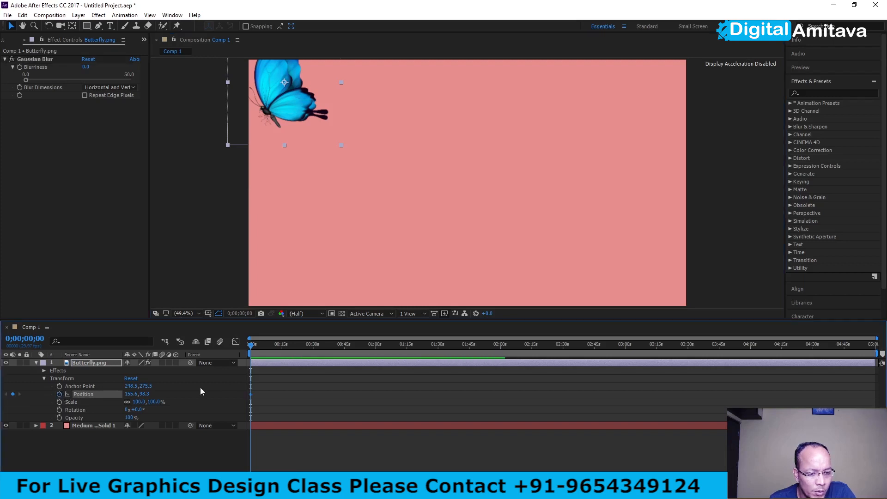
drag(285, 81, 300, 98)
drag(348, 132, 255, 62)
- Add a second Position keyframe shortly after the 01:00s mark with the butterfly near the frame's lower-right corner, and preview the motion from the start
click(389, 349)
drag(269, 73, 673, 292)
drag(268, 349, 243, 347)
key(space)
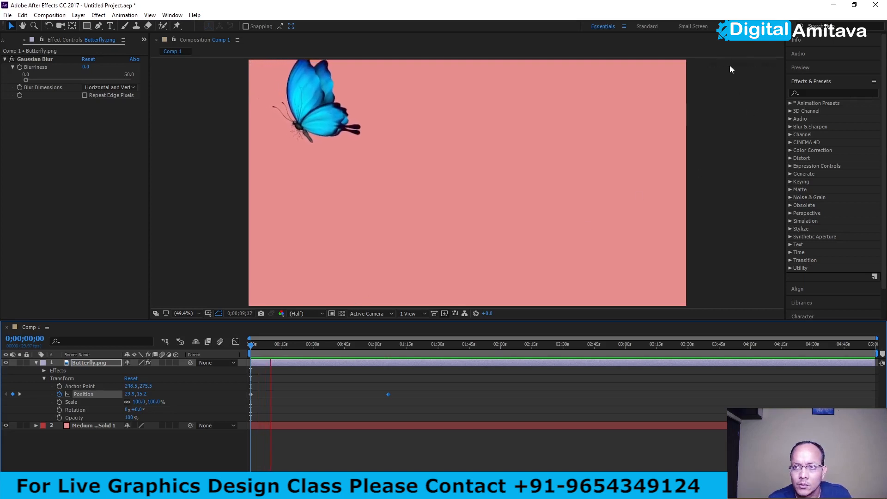
key(space)
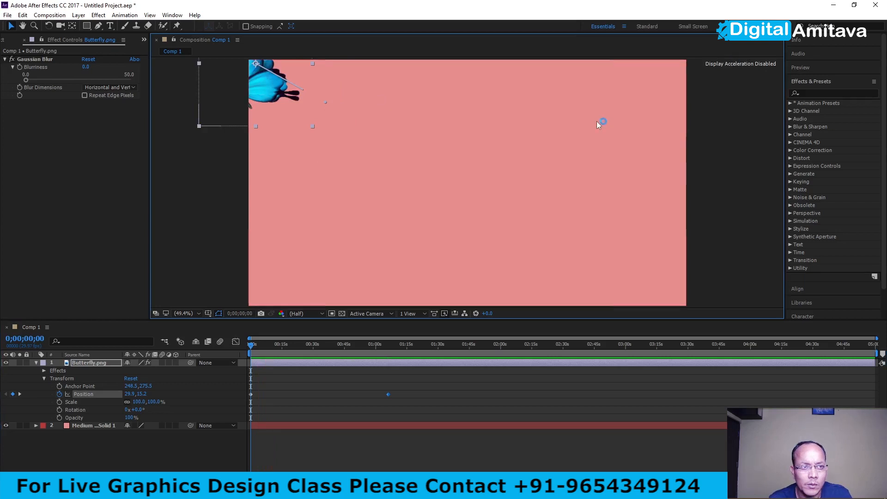
key(space)
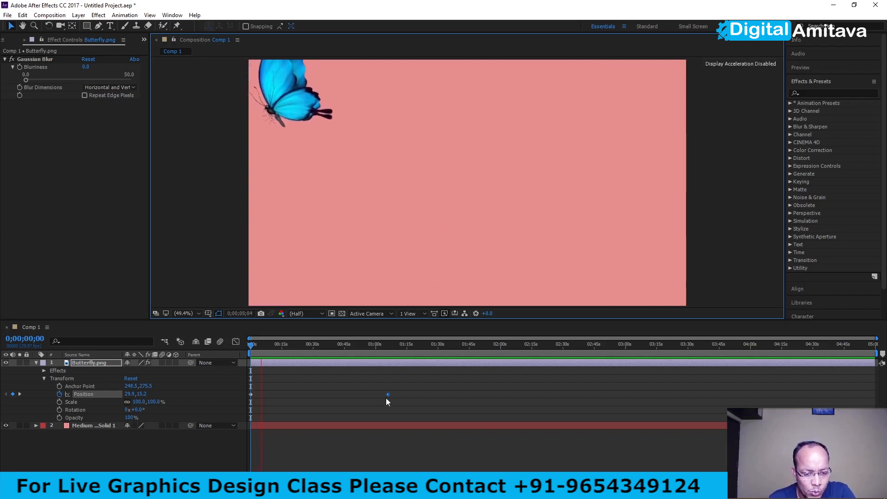
- Speed up the butterfly's flight by moving its second Position keyframe to just before the 00:30s mark, and preview the motion
drag(389, 394, 325, 383)
key(space)
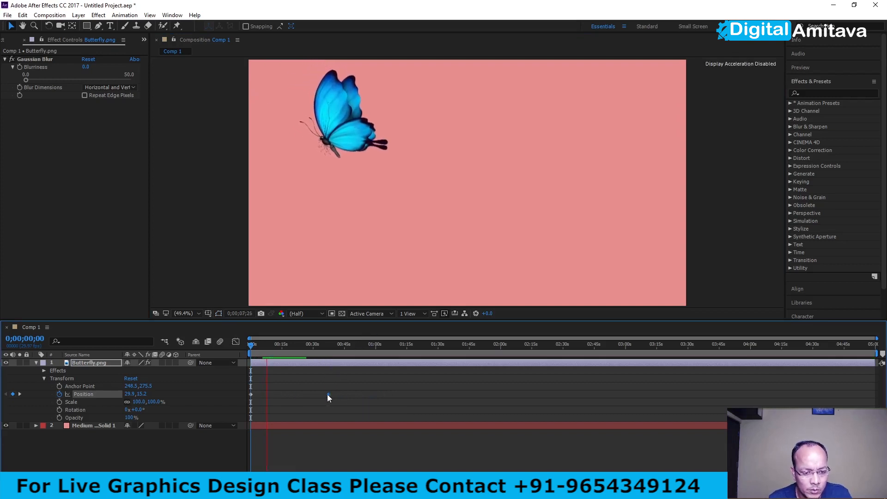
click(312, 395)
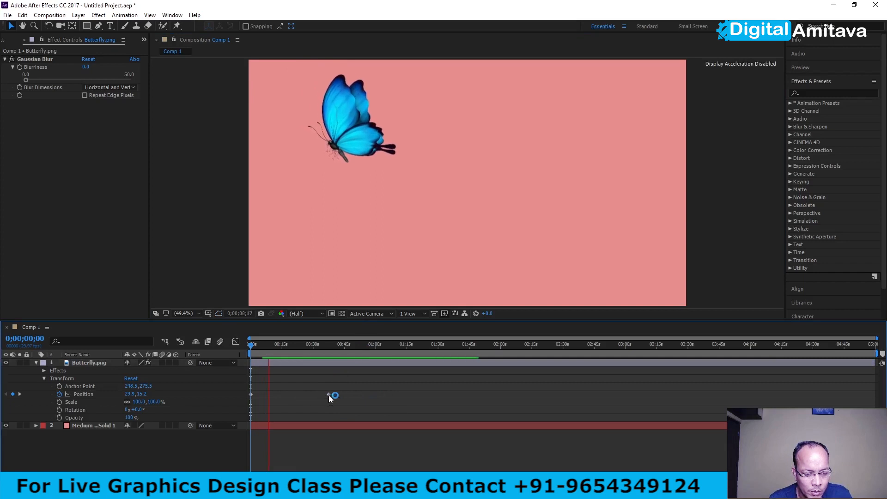
click(328, 395)
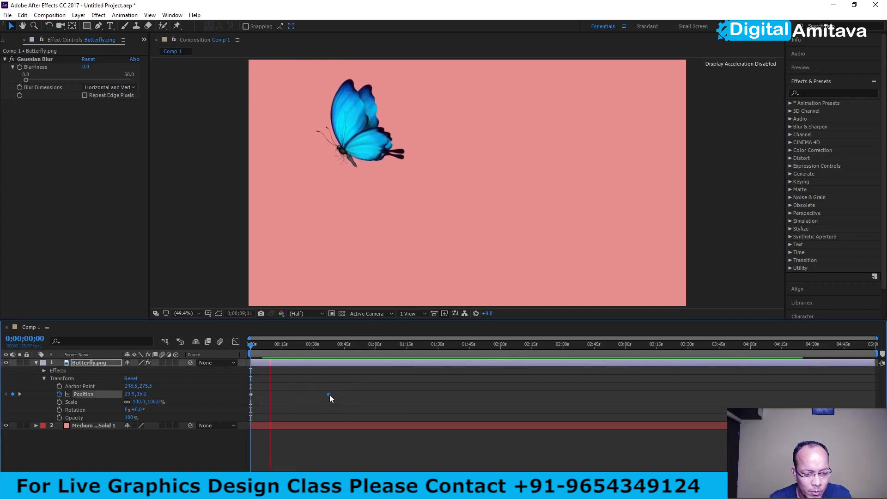
drag(328, 395, 308, 394)
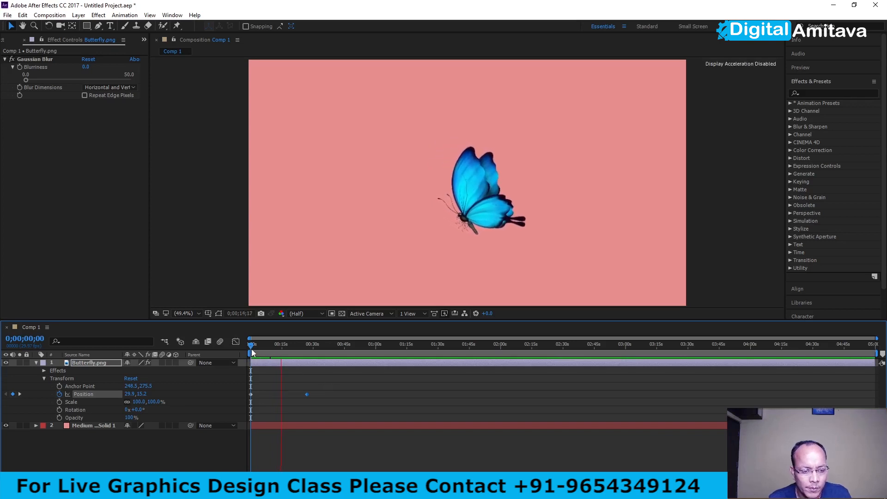
click(268, 347)
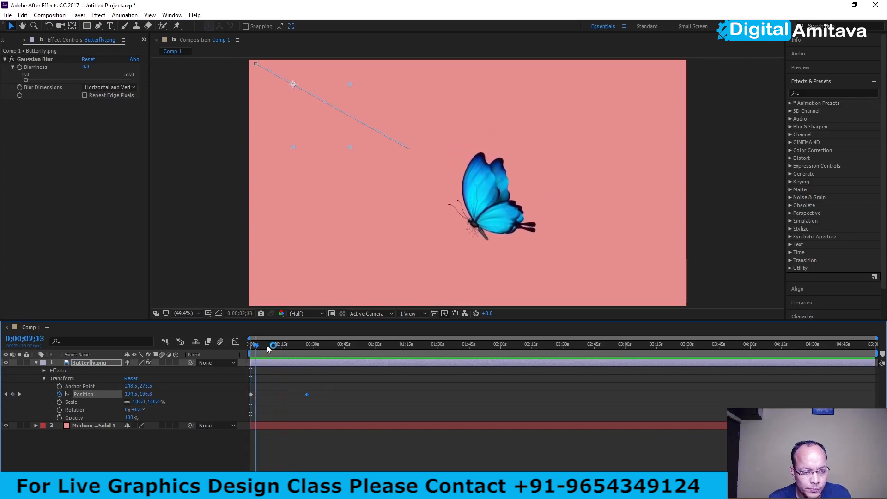
- Add a Blurriness keyframe of 0 to the Butterfly.png layer's Gaussian Blur at 0;00;00;00
drag(272, 346, 240, 354)
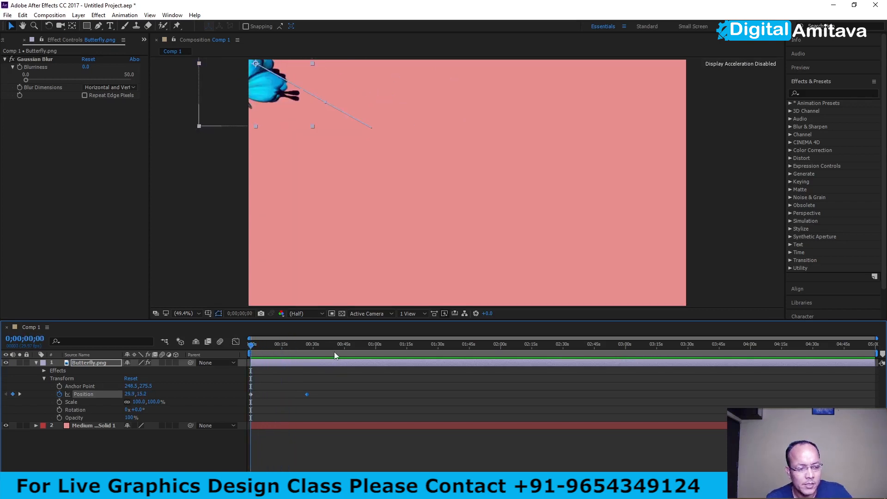
click(44, 378)
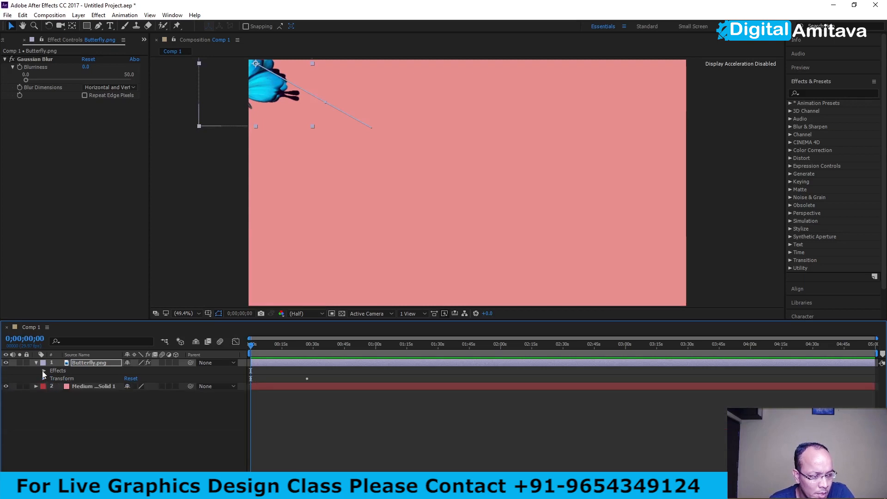
click(44, 371)
click(52, 379)
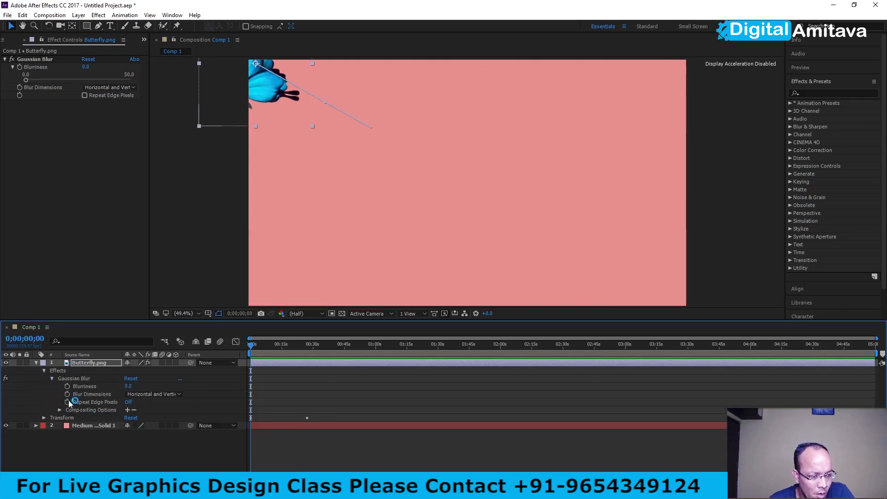
click(68, 386)
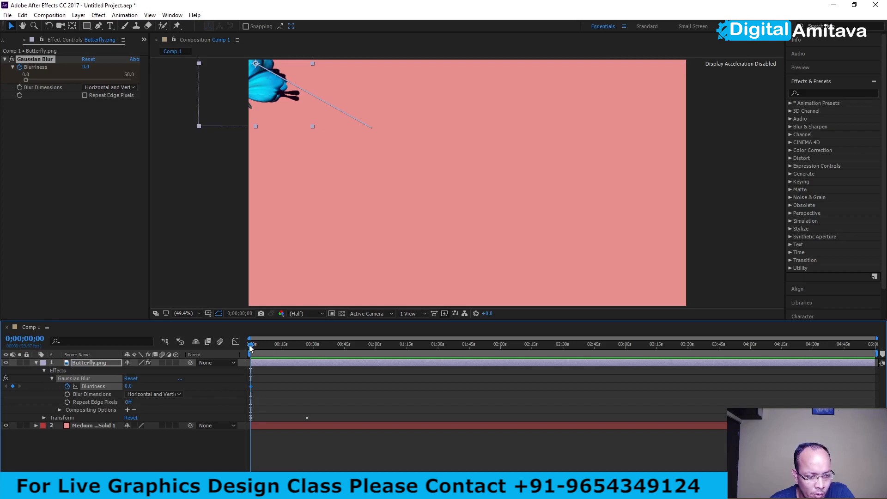
- Add a second Blurriness keyframe of about 39.2 at 0;00;26;11, and return to the start of the composition
drag(250, 347, 305, 351)
drag(146, 386, 312, 389)
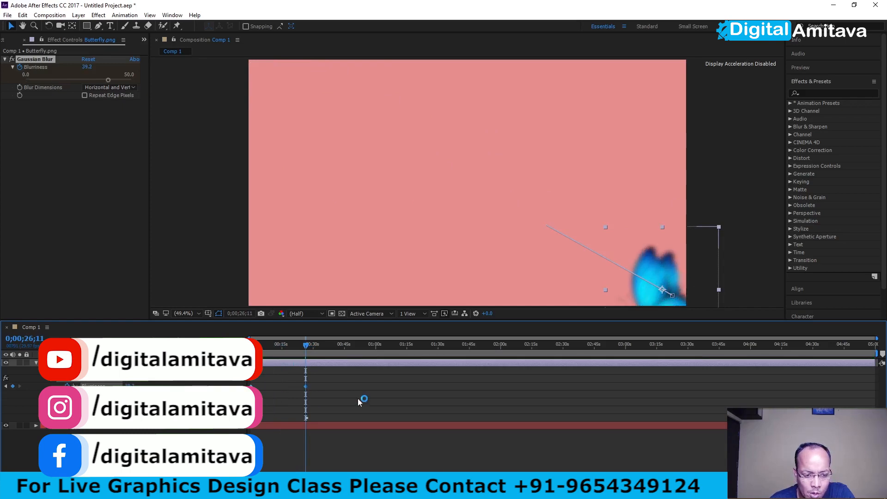
drag(306, 349, 252, 359)
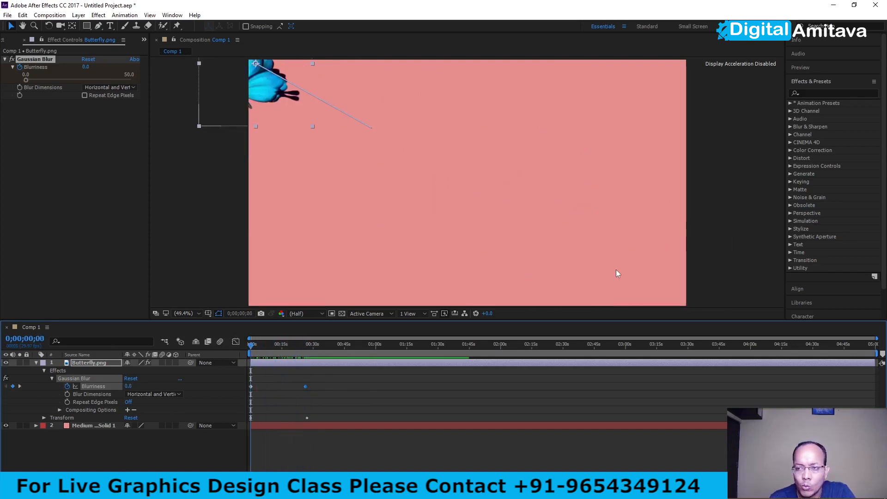
- Play the animation from the start using the preview controls, and stop it after a few seconds
click(807, 68)
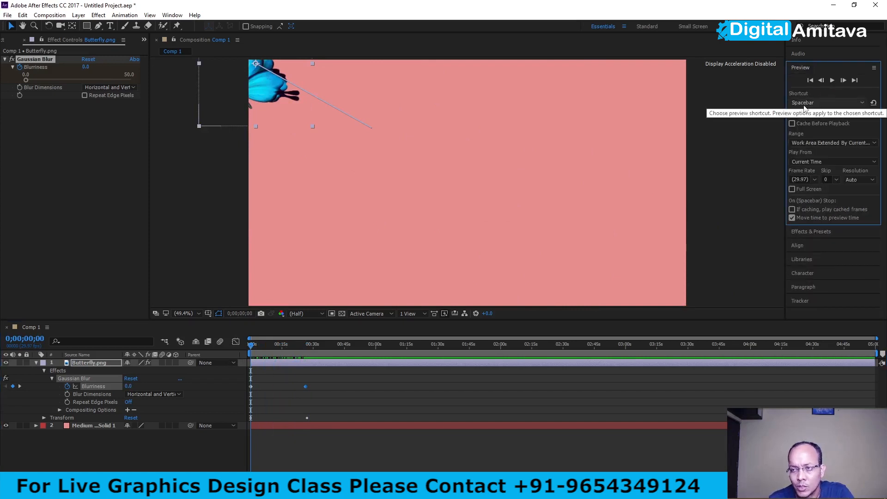
click(833, 81)
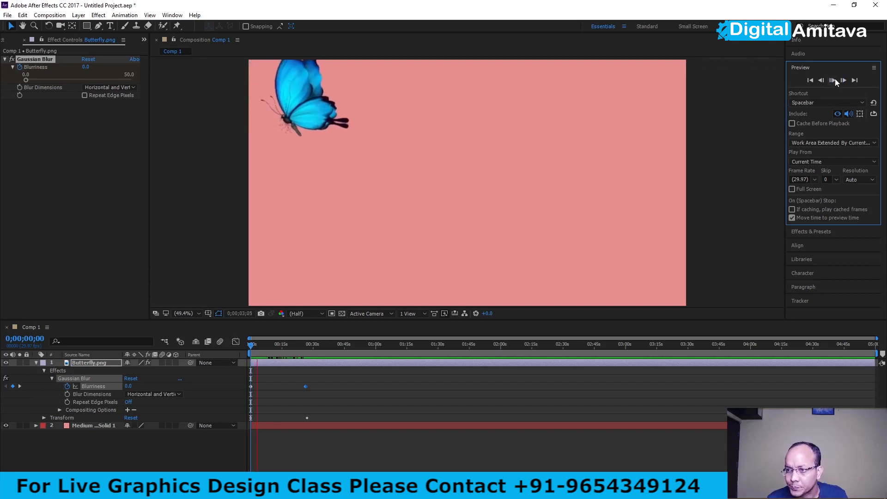
click(836, 78)
- Look over the audio levels, info read-out, libraries, alignment options and character settings one after another
click(816, 54)
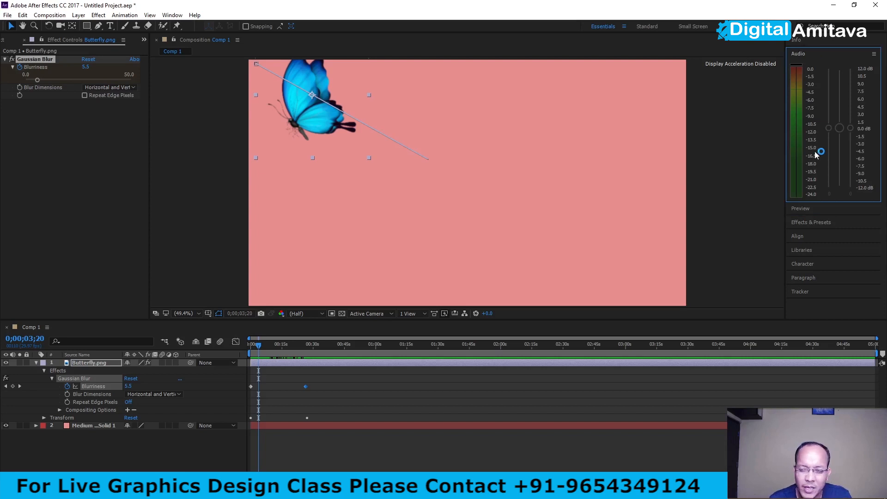
click(823, 54)
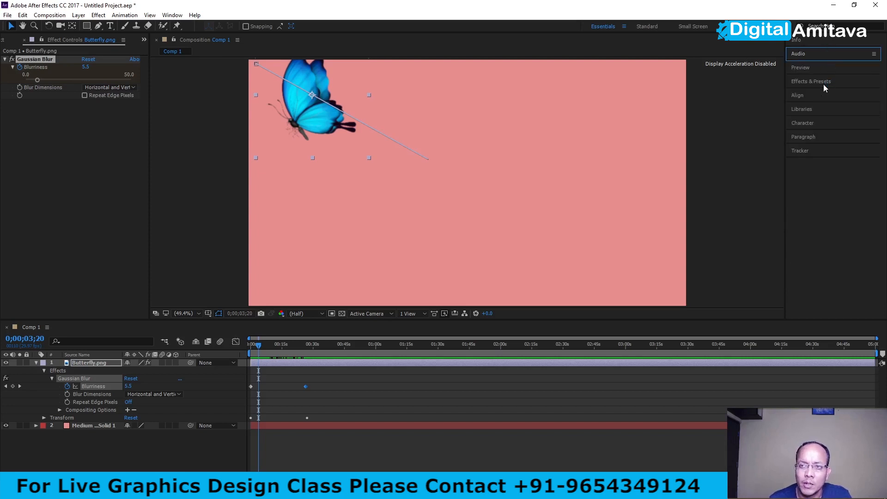
click(819, 41)
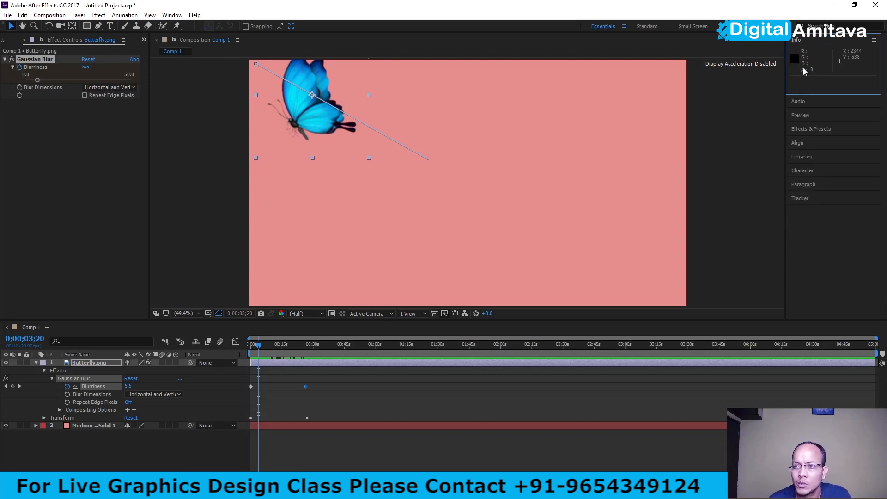
click(813, 157)
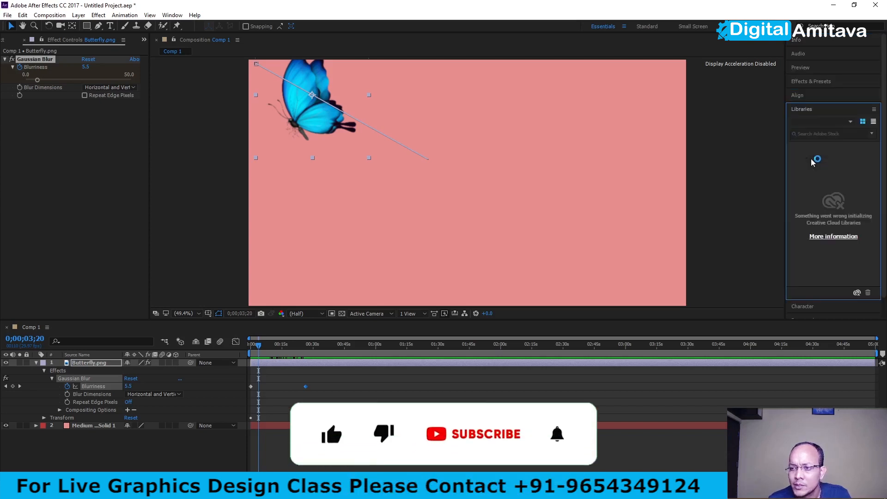
click(815, 97)
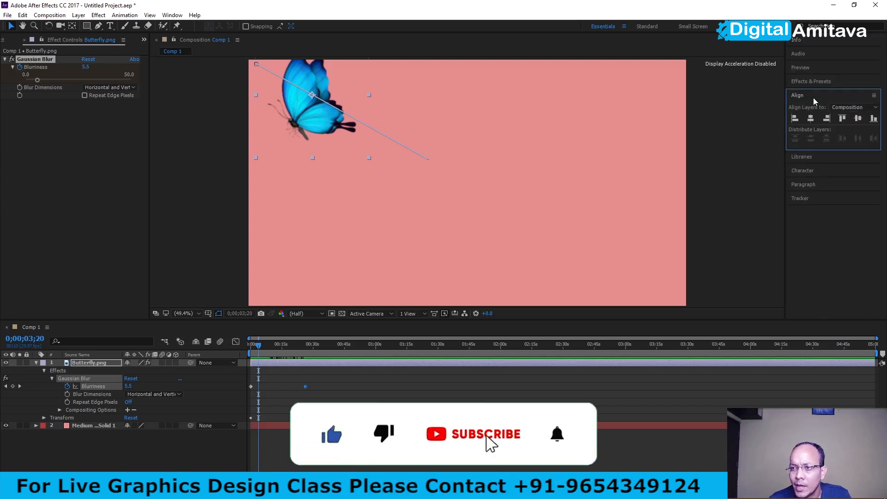
click(814, 96)
click(812, 123)
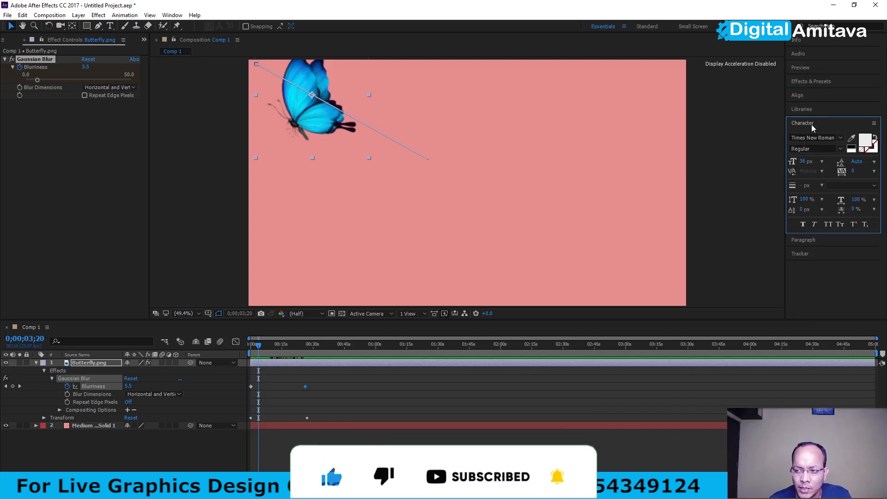
click(812, 123)
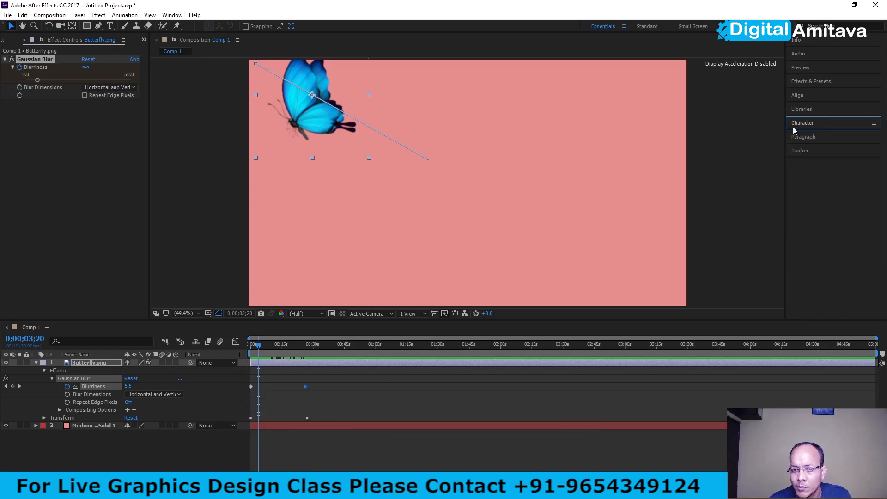
- Create a new text layer in the composition with the sample text "xsdfsdfsdfsdfsdf"
right_click(90, 448)
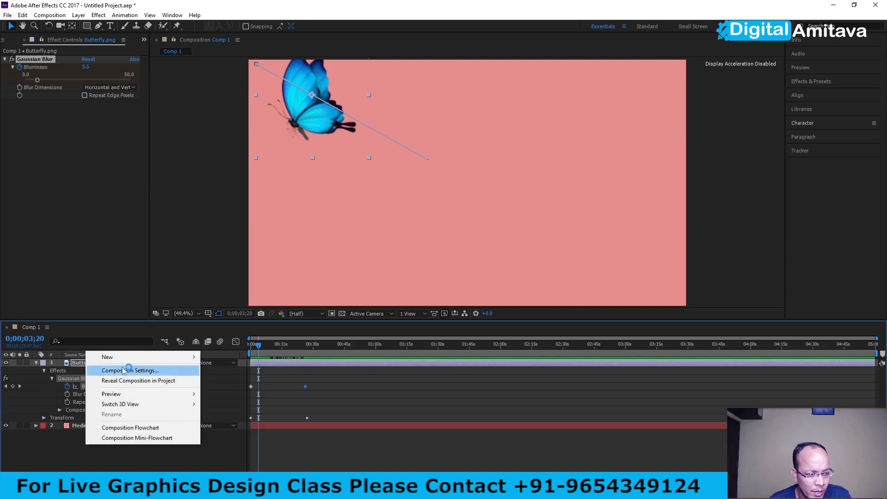
mouse_move(132, 358)
click(237, 370)
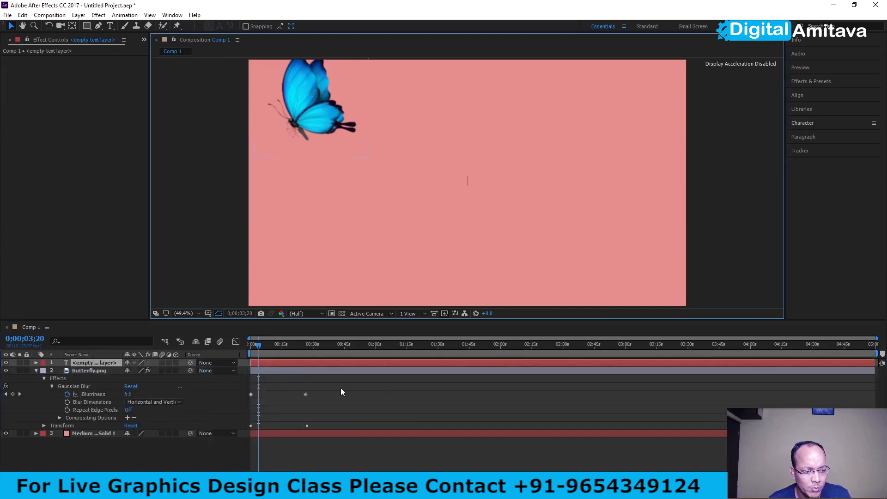
text(xsdfsdfsdfsdfsdf)
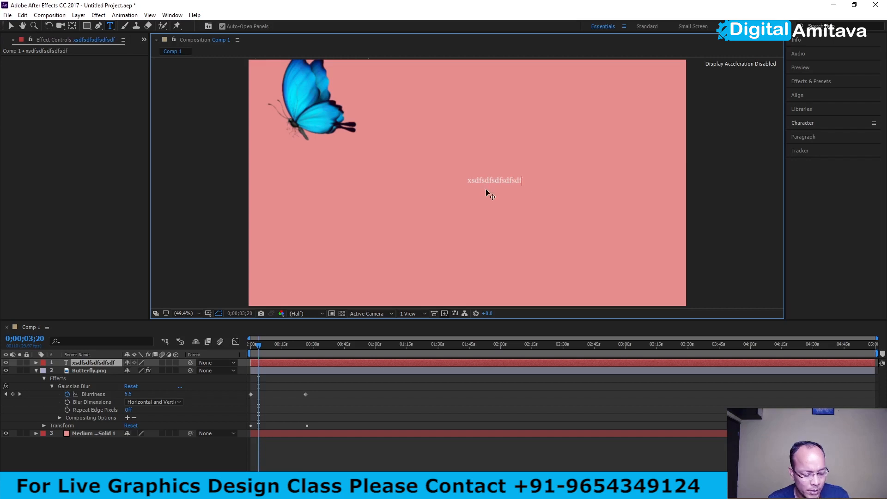
- Enlarge the sample text to 147 px and move it near the centre of the frame
key(ctrl+a)
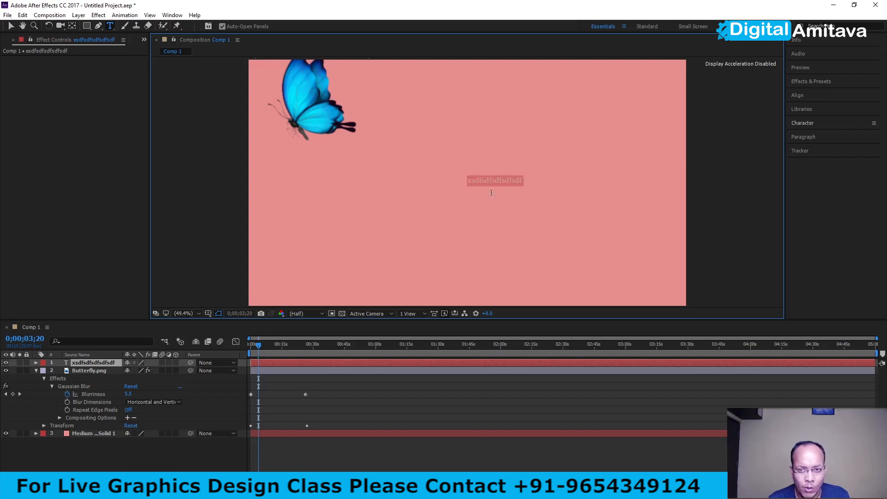
click(804, 123)
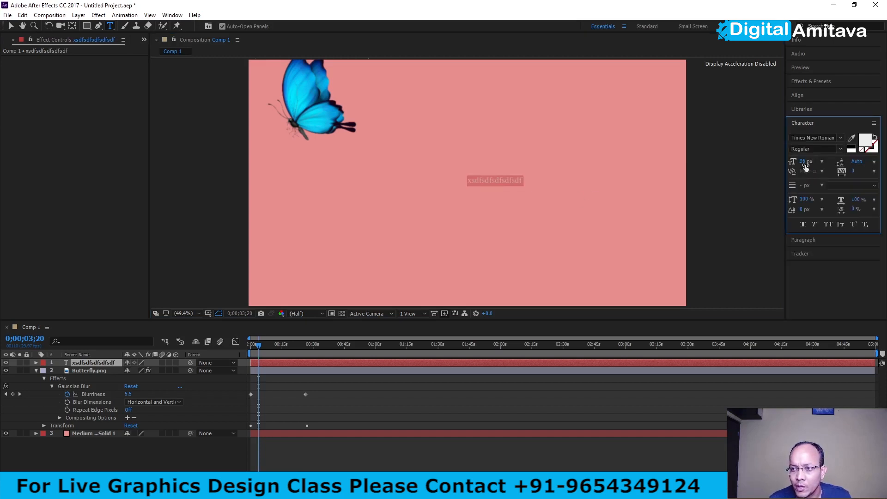
drag(803, 163, 852, 165)
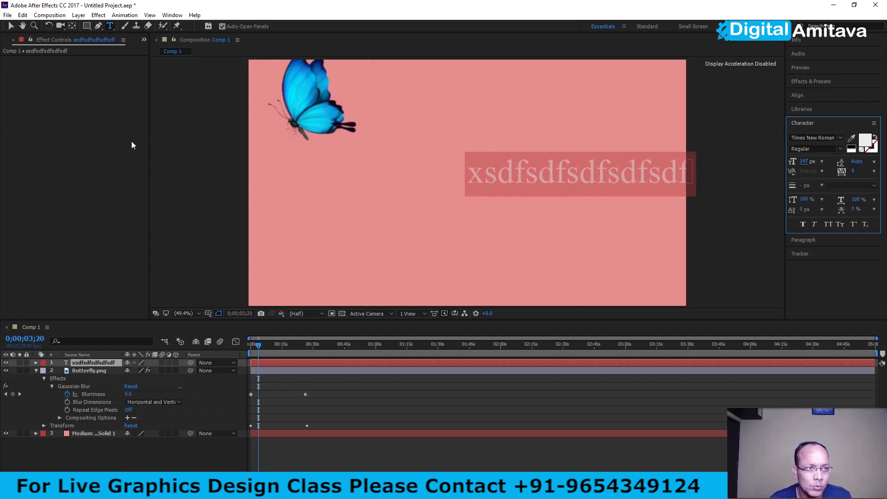
click(8, 26)
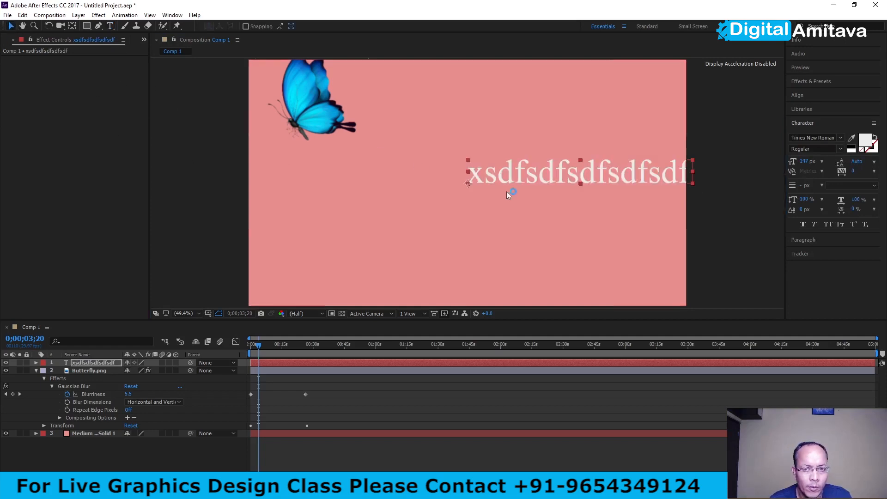
drag(508, 174, 403, 201)
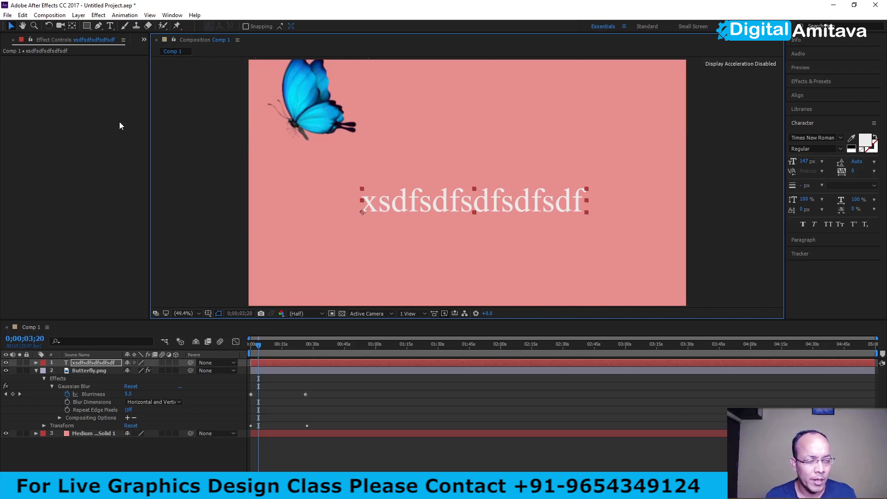
- Show the project's items and collapse the Butterfly.png layer's properties in the timeline
key(ctrl+0)
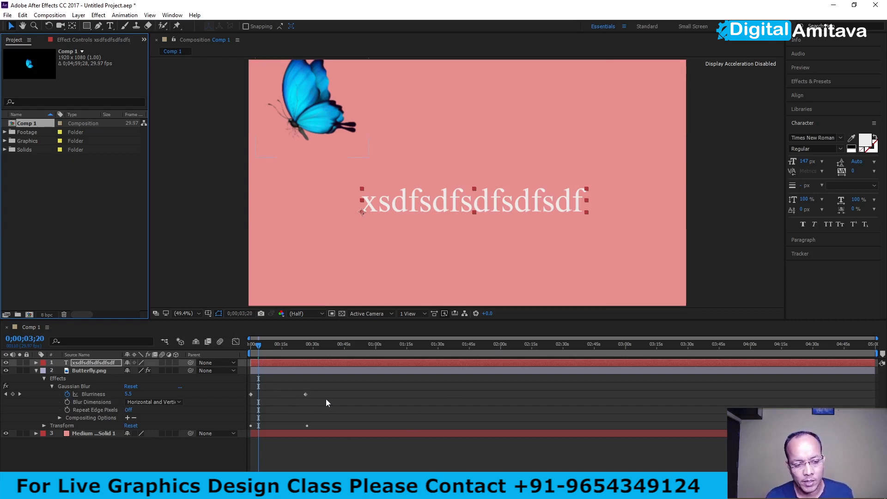
click(35, 371)
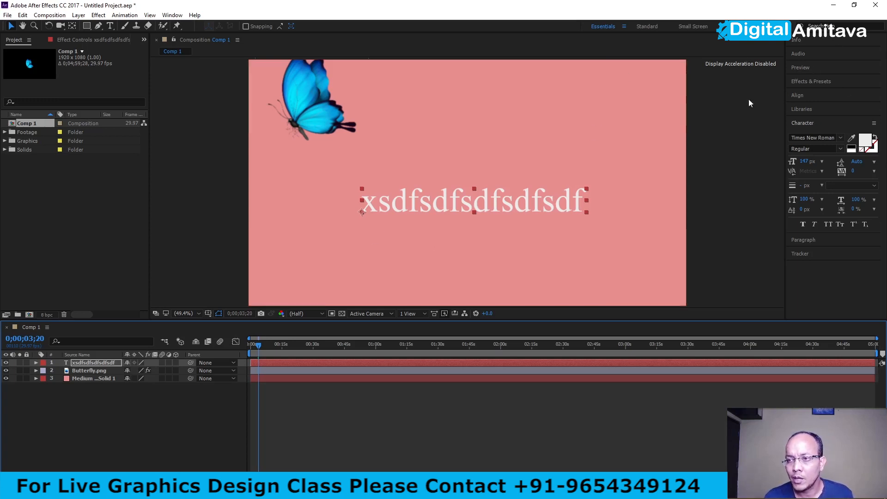
click(874, 123)
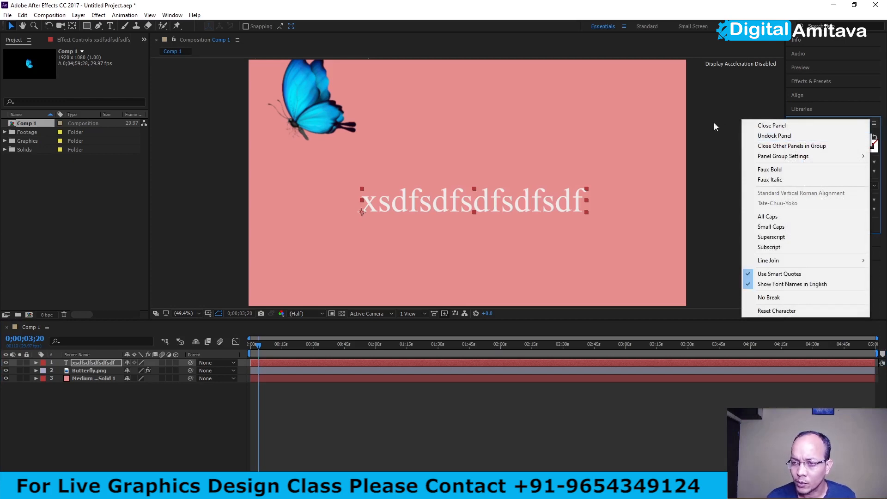
click(721, 113)
click(171, 15)
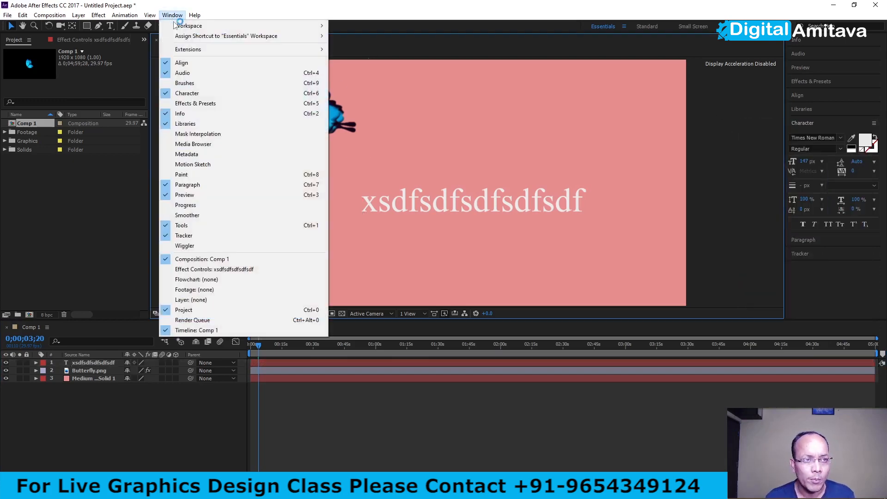
mouse_move(259, 25)
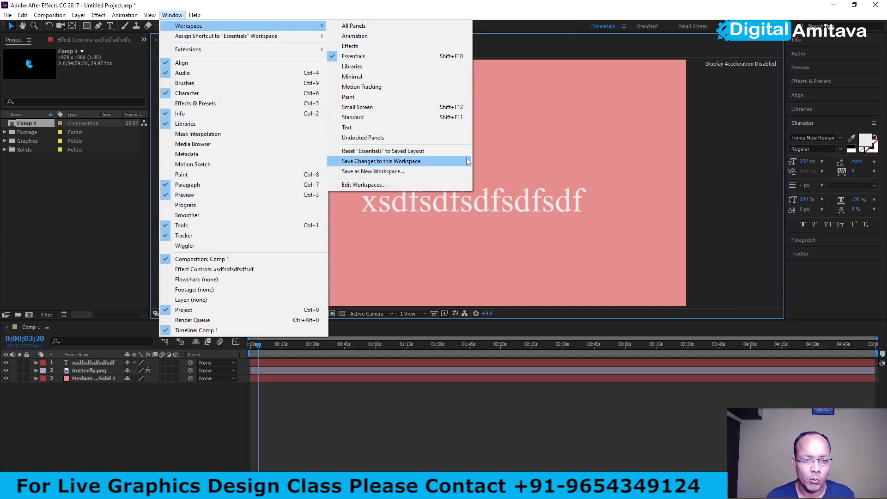
click(712, 154)
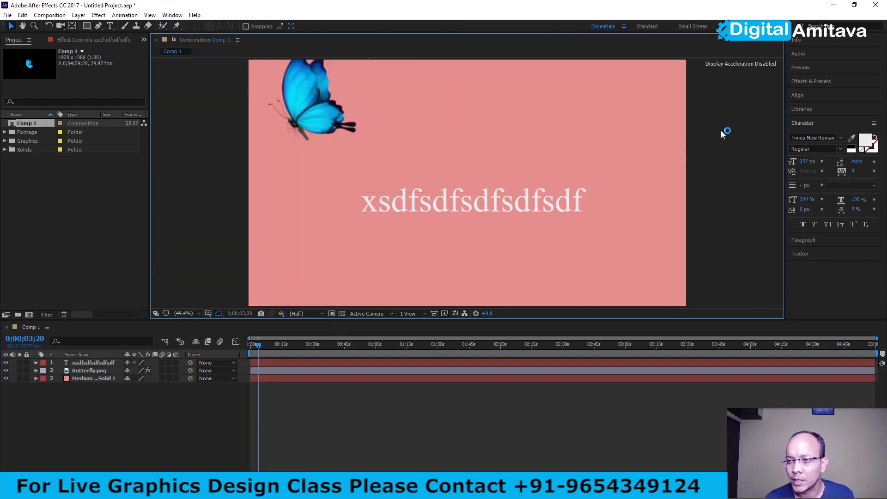
- Collapse the Character settings, then undock the Libraries panel and close it
click(829, 120)
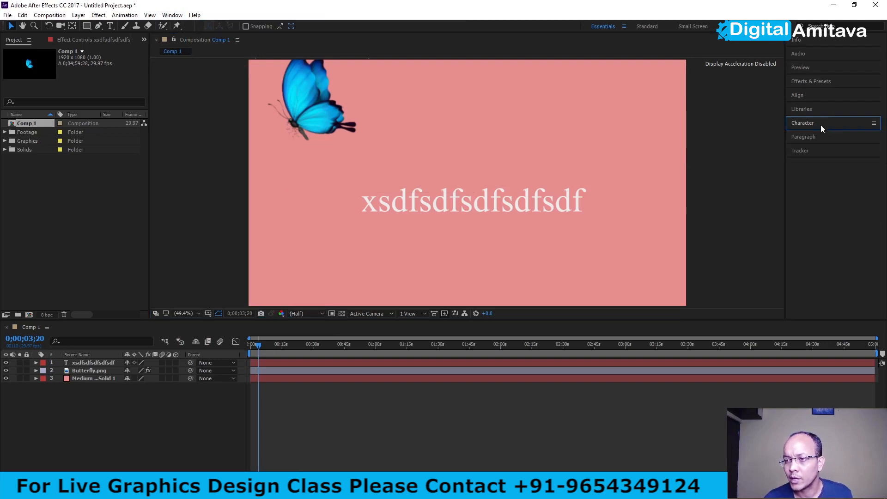
click(823, 109)
click(874, 110)
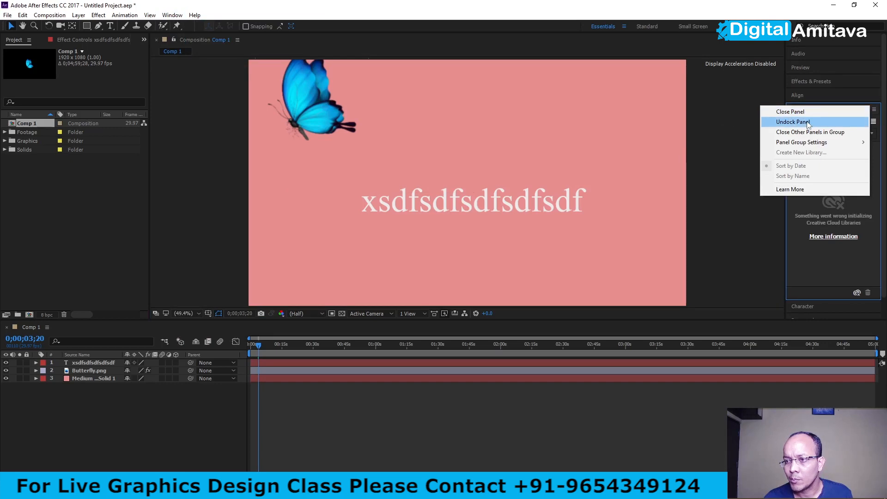
click(810, 122)
click(876, 96)
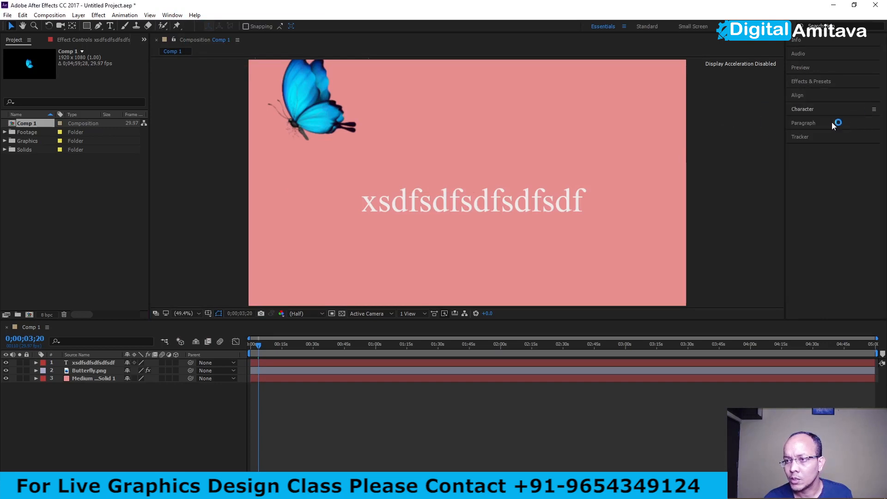
- Expand the Tracker settings and look at the options available for that panel
click(823, 137)
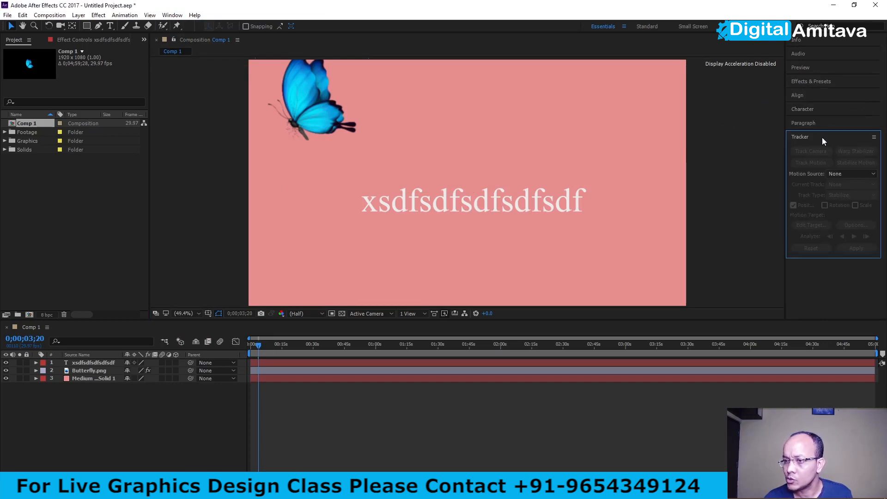
click(874, 138)
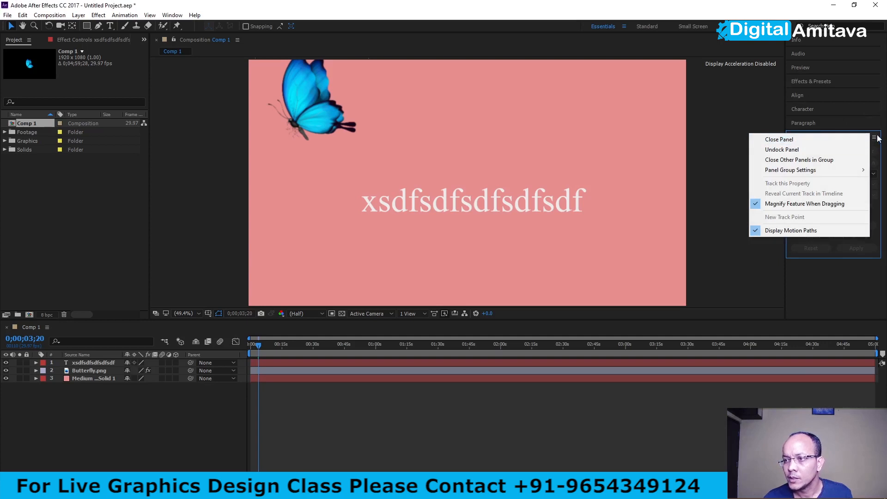
click(738, 117)
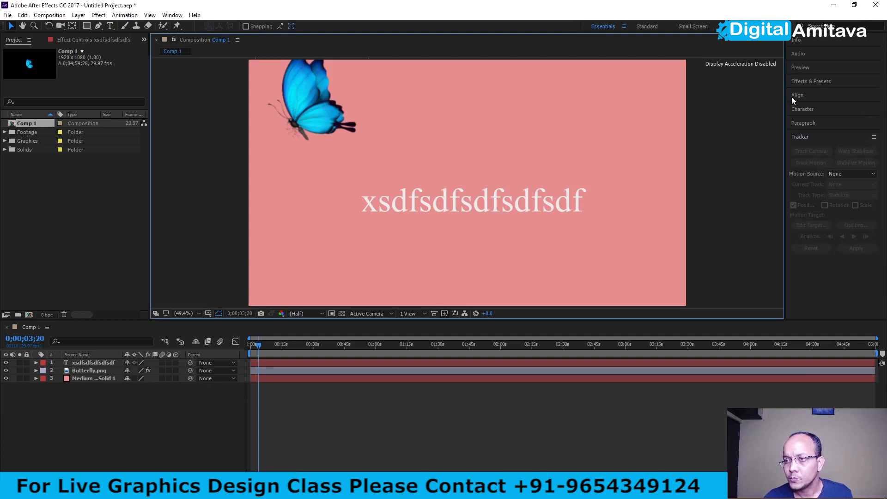
- Undock the Audio panel and close it, then expand the Info panel and keep it docked
click(802, 55)
click(874, 54)
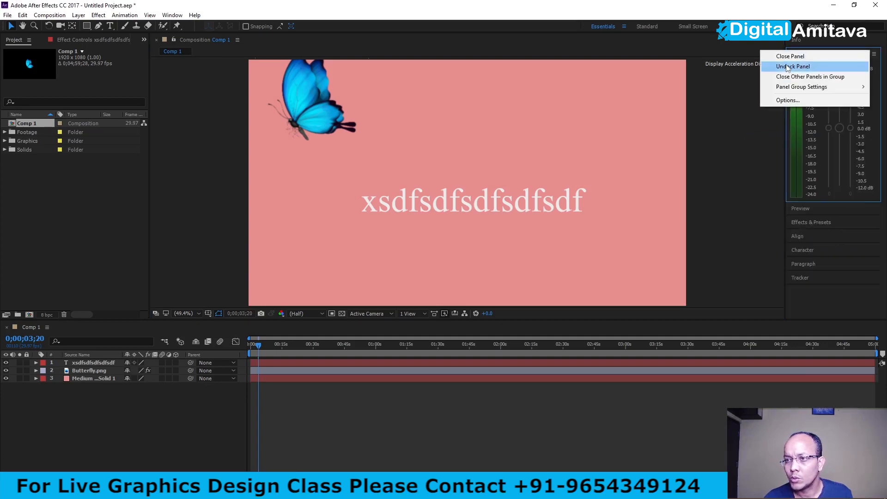
click(788, 67)
click(877, 40)
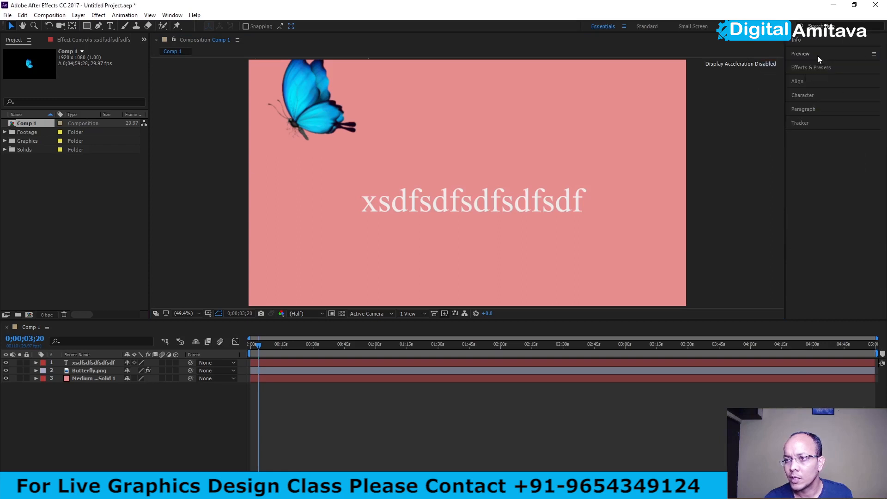
click(814, 39)
click(874, 42)
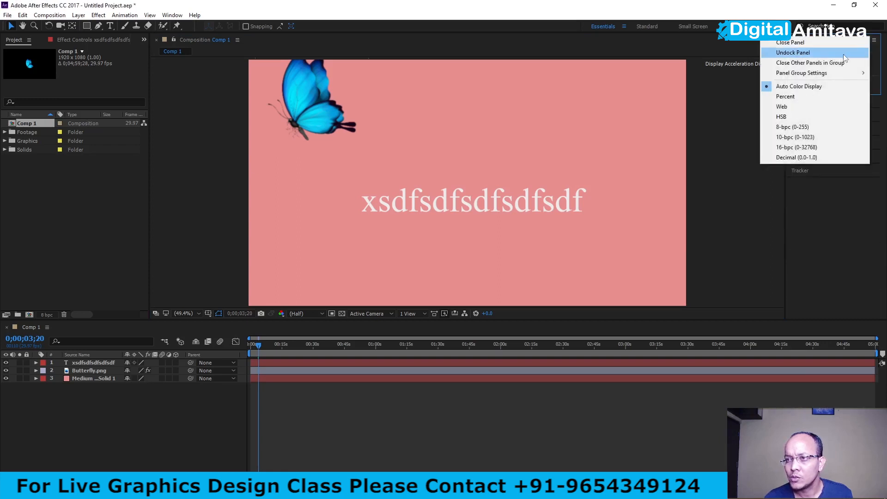
click(733, 169)
- Save the current panel layout as a new workspace named with the owner's first name followed by "Workspace"
click(172, 15)
mouse_move(194, 25)
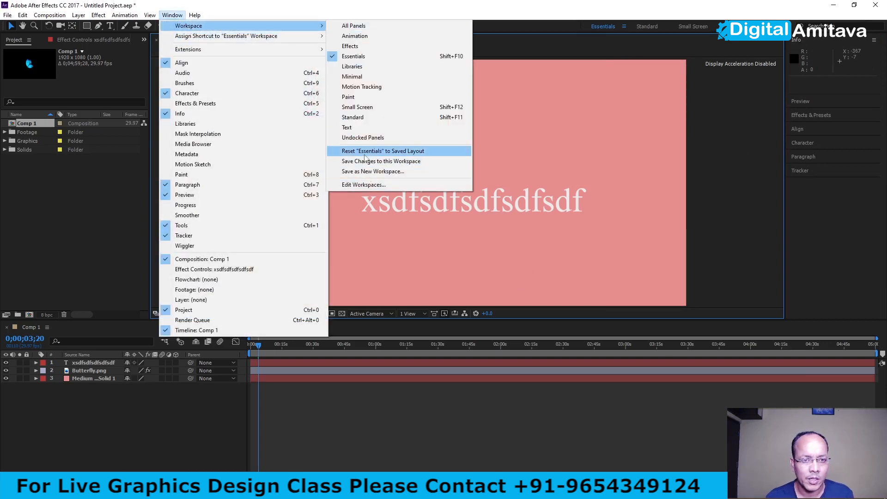
click(368, 172)
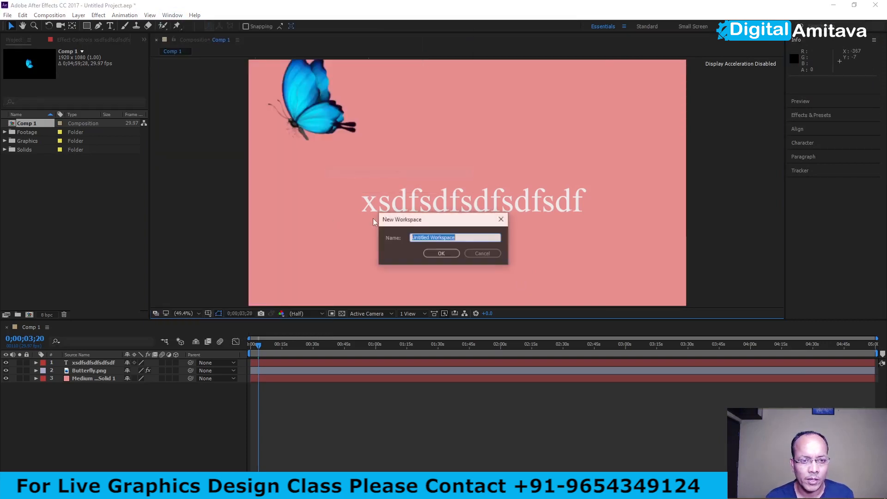
text(Ami)
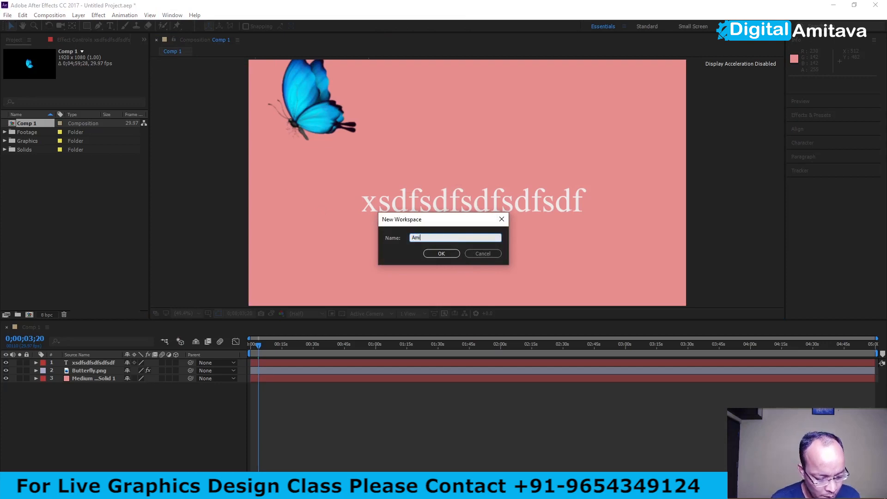
text(tava Workspace)
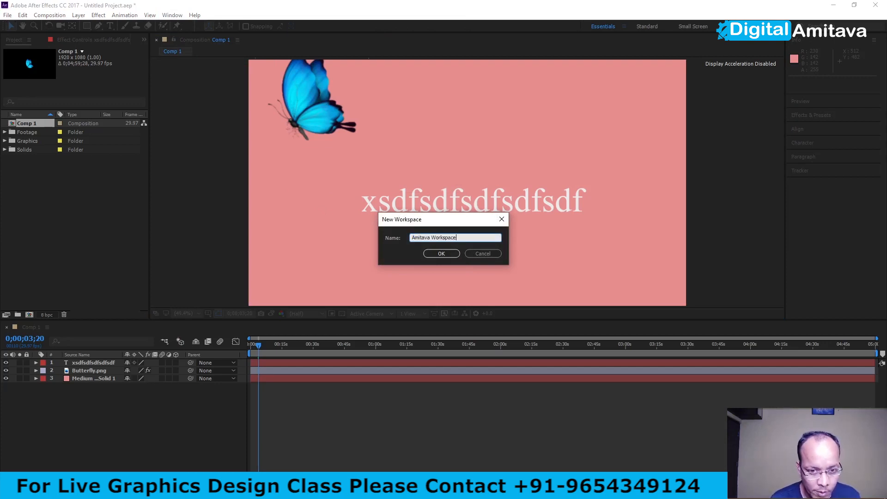
click(442, 254)
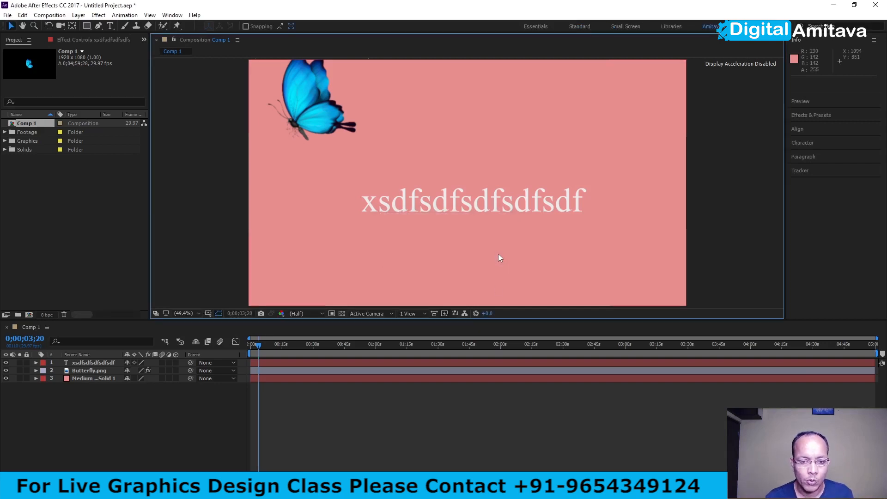
- Switch to the Essentials workspace and reset it to its saved layout, restoring the Audio and Libraries panels
click(175, 17)
mouse_move(194, 30)
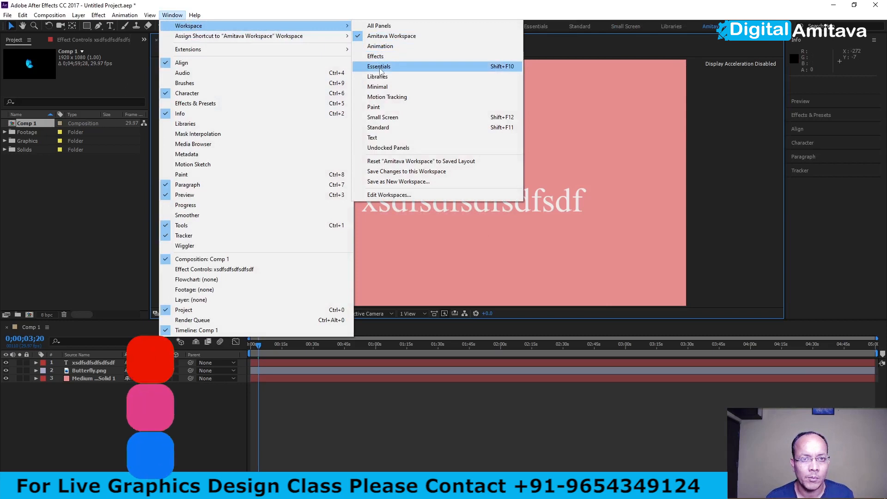
click(379, 66)
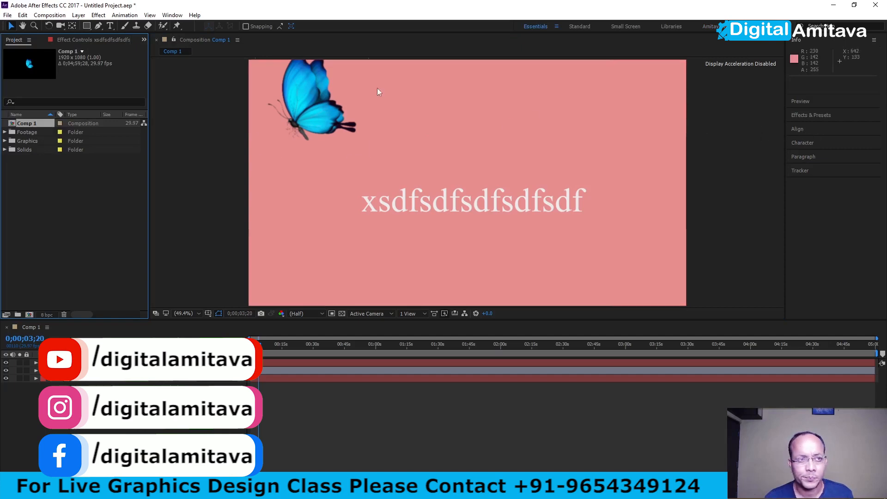
click(171, 15)
mouse_move(207, 27)
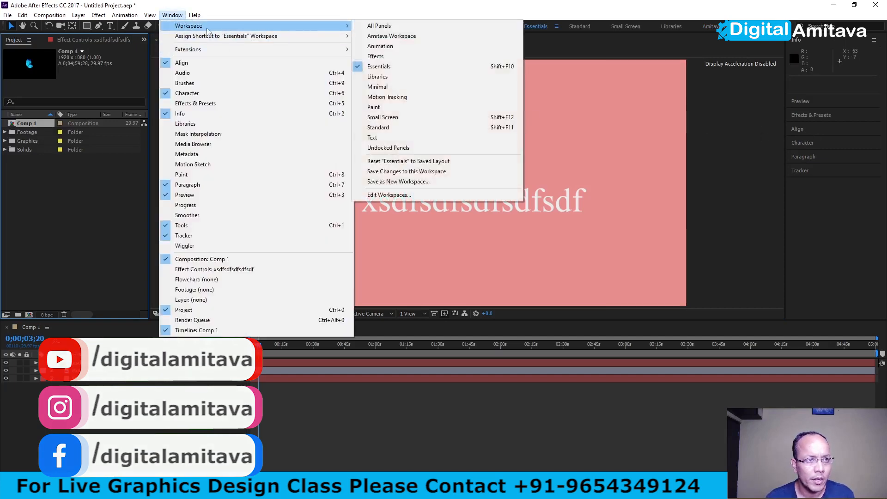
click(389, 160)
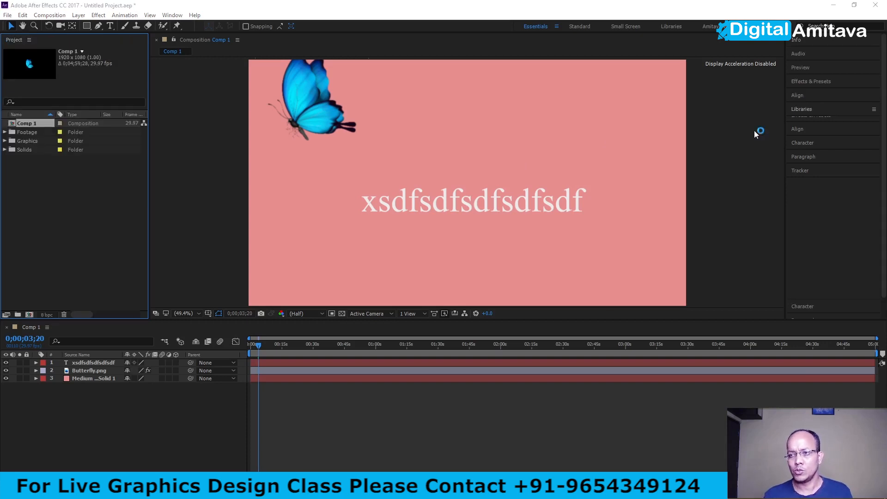
click(803, 109)
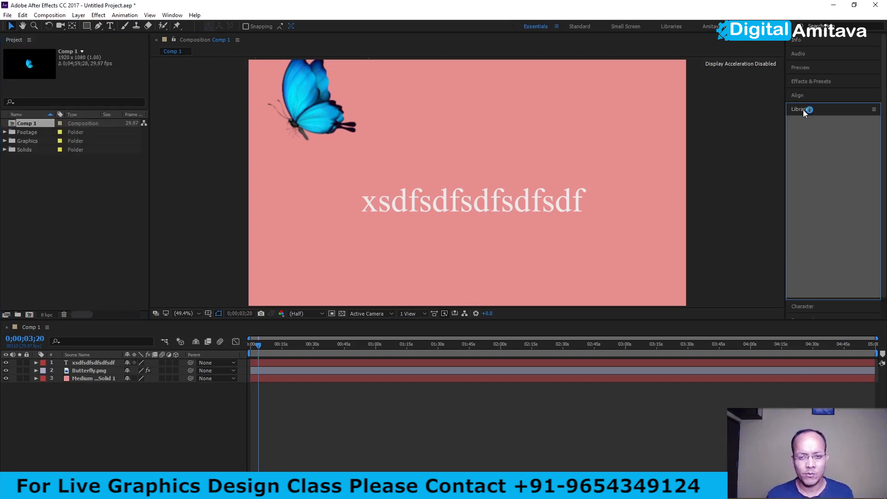
- Switch back to the custom workspace saved under the owner's name
click(172, 15)
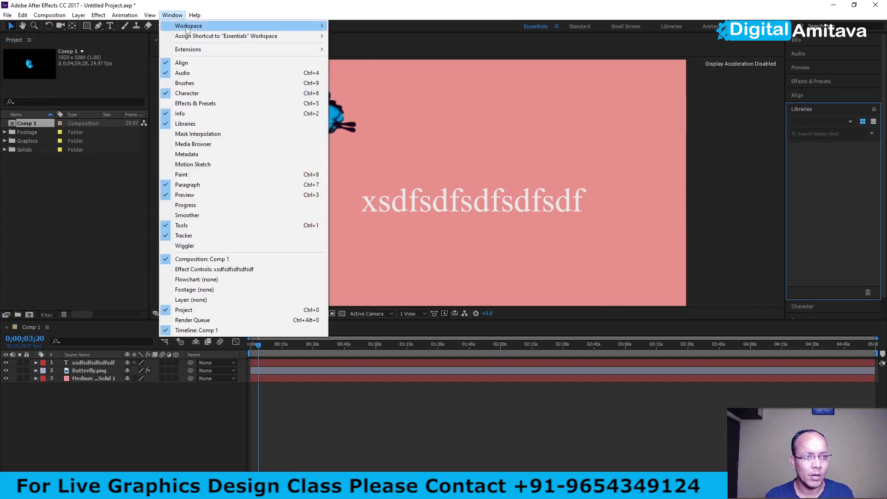
mouse_move(199, 26)
click(378, 37)
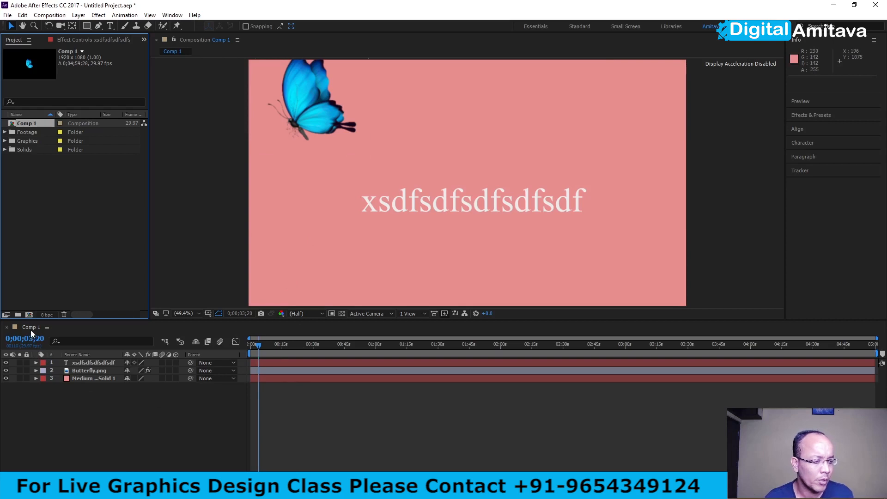
- Review Comp 1's composition settings without changing them, and return the playhead to the start of the timeline
right_click(28, 124)
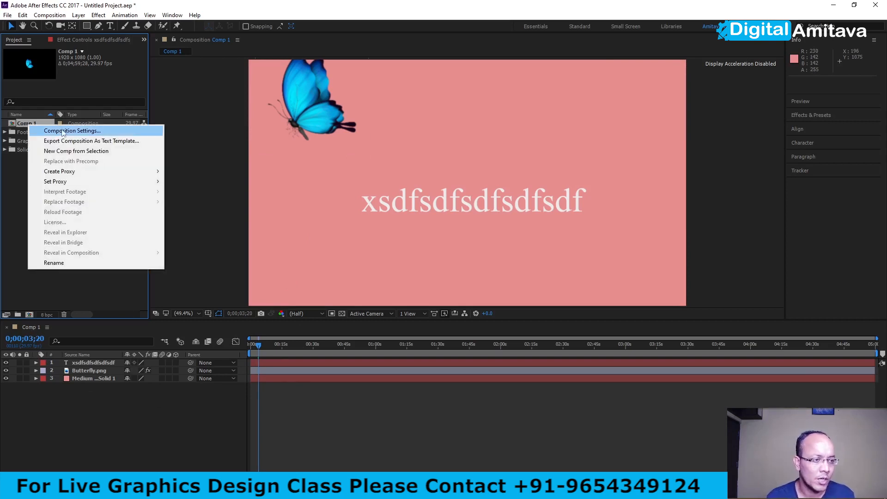
click(52, 132)
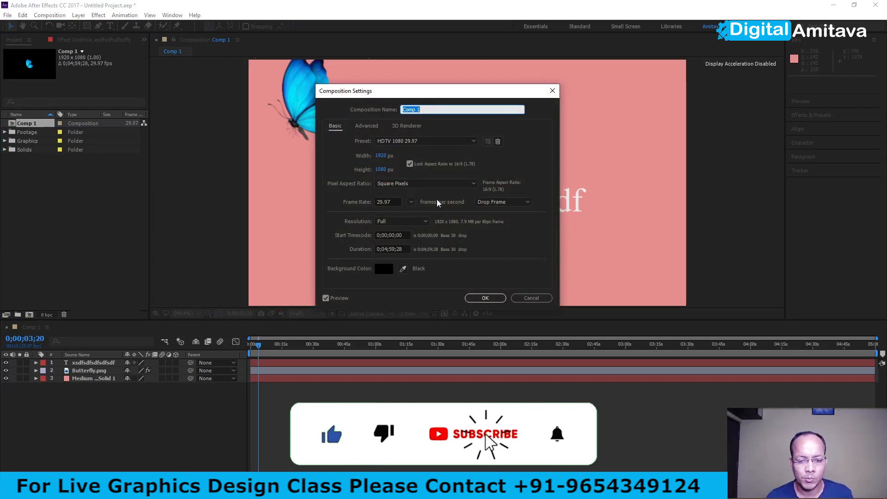
click(531, 298)
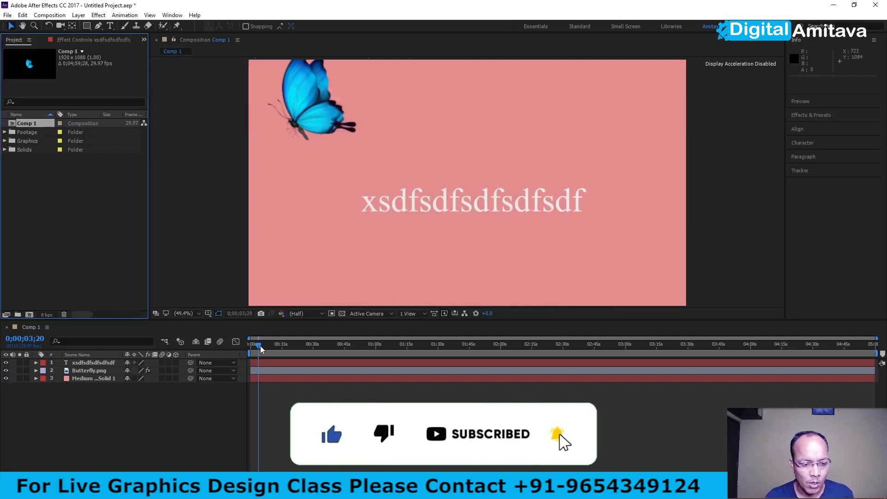
drag(261, 349, 247, 349)
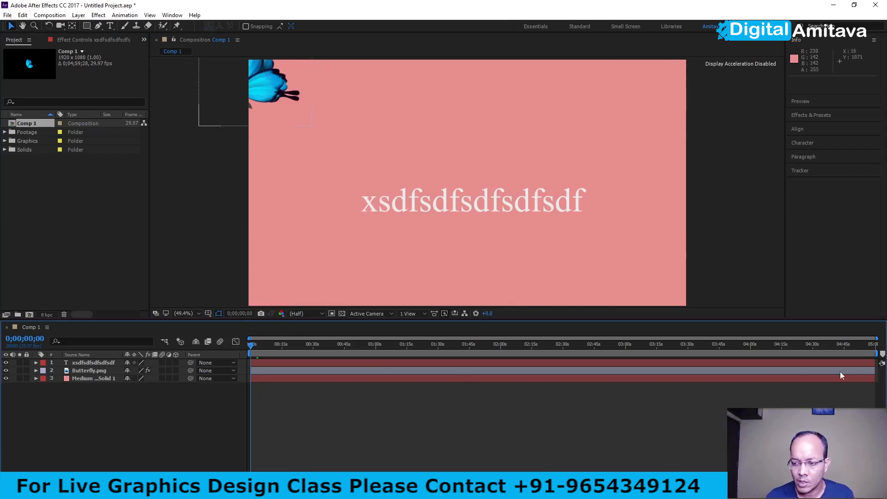
- Set Comp 1's duration to 0;01;00;00 in its composition settings
right_click(21, 126)
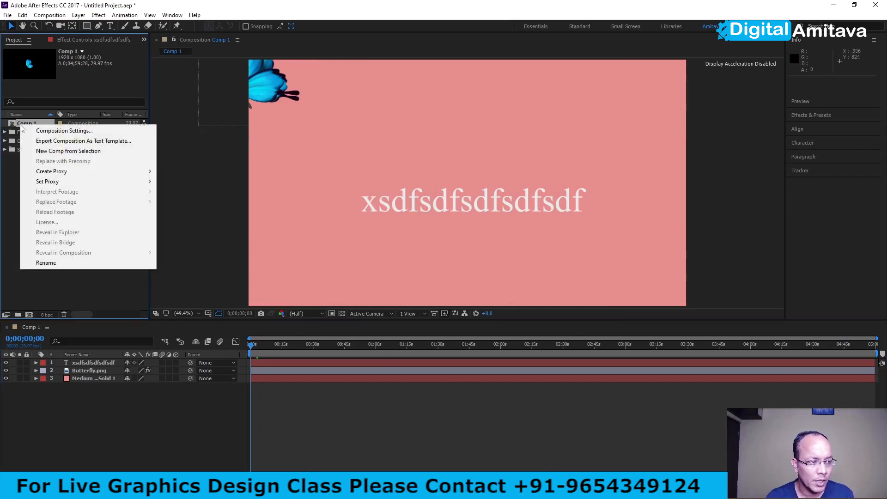
click(60, 131)
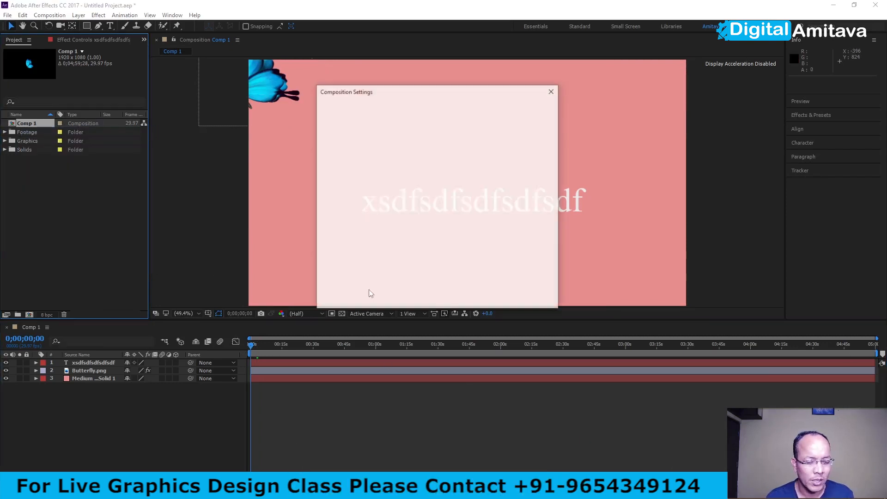
click(384, 250)
drag(385, 251, 396, 250)
text(1)
text(00)
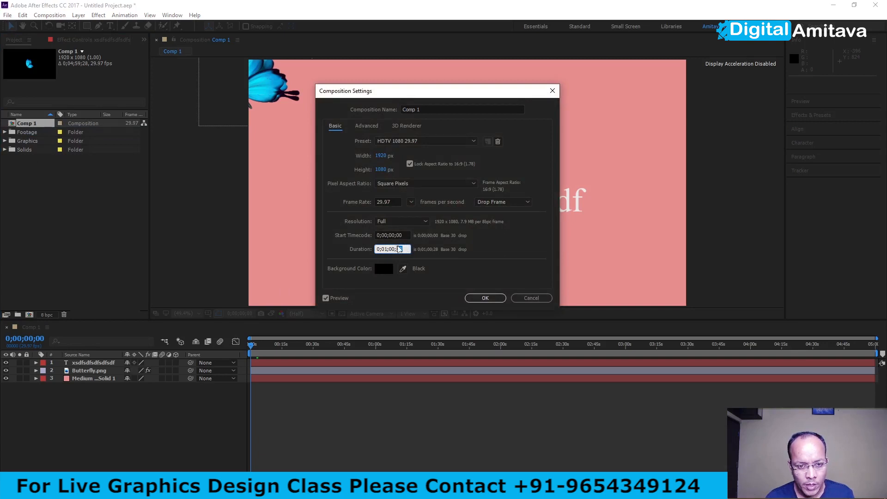
text(0)
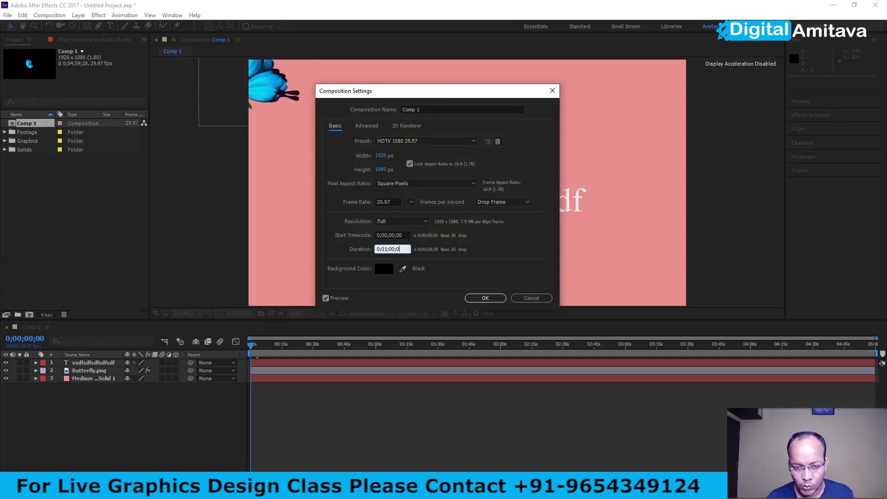
text(0)
click(485, 298)
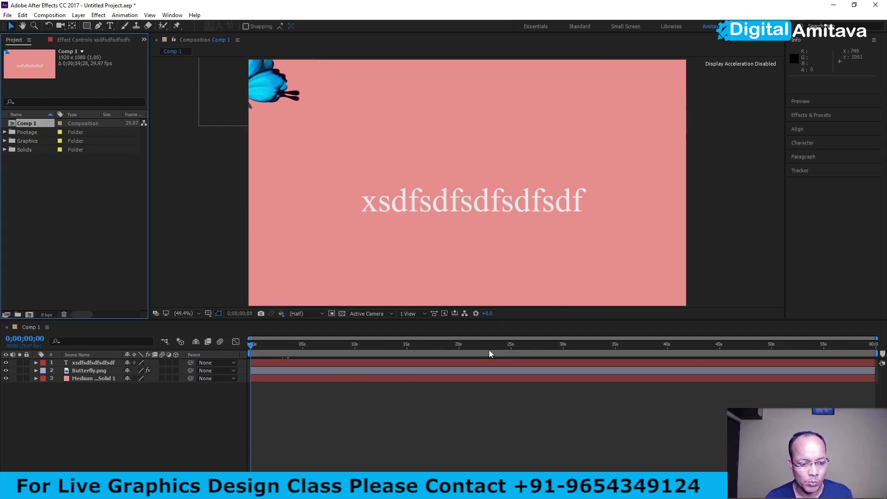
- Play the butterfly animation from the start, expand the Preview settings during playback, and stop it there
key(space)
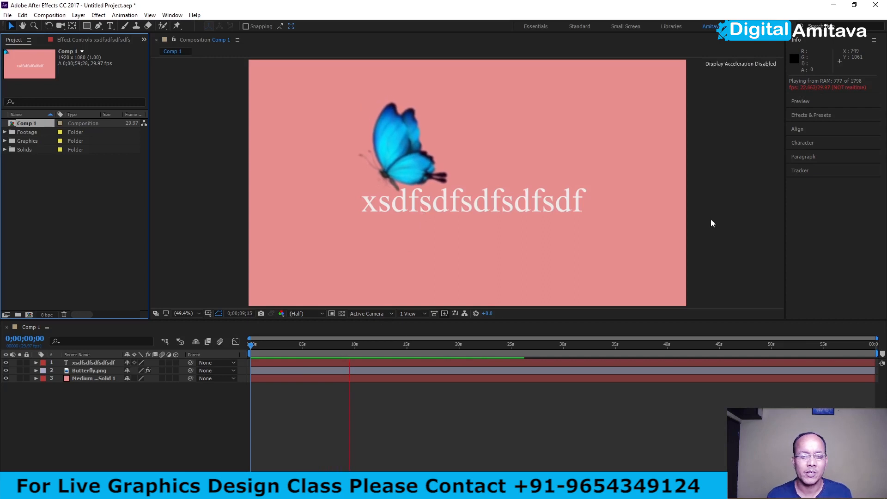
click(810, 101)
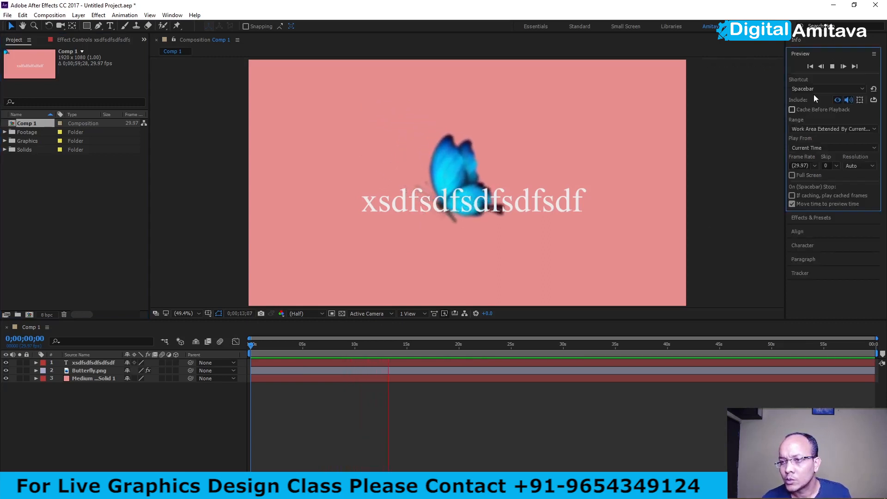
click(832, 67)
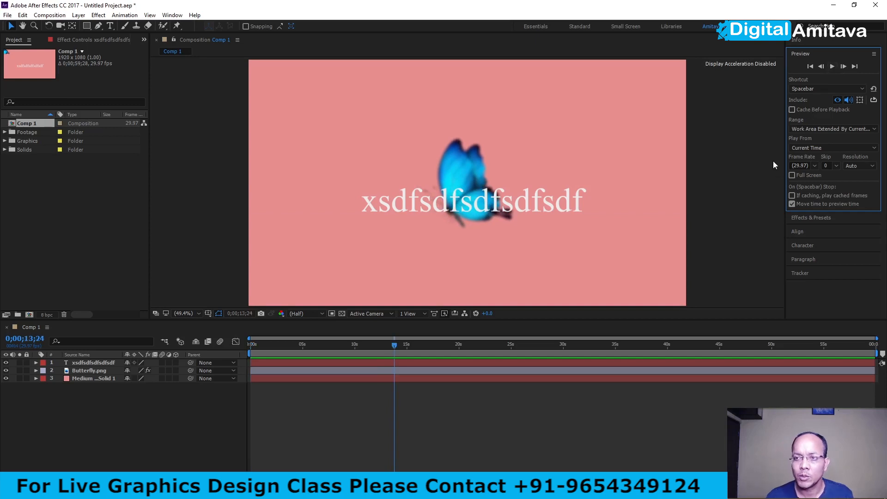